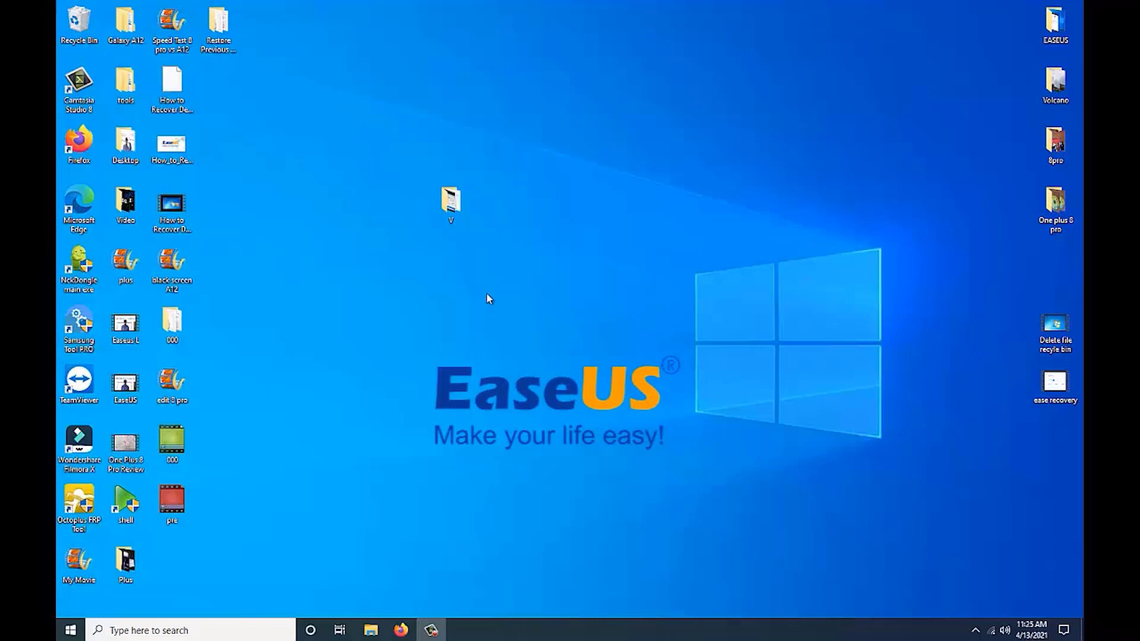
Delete the V folder from the desktop and open the Recycle Bin.
click(459, 212)
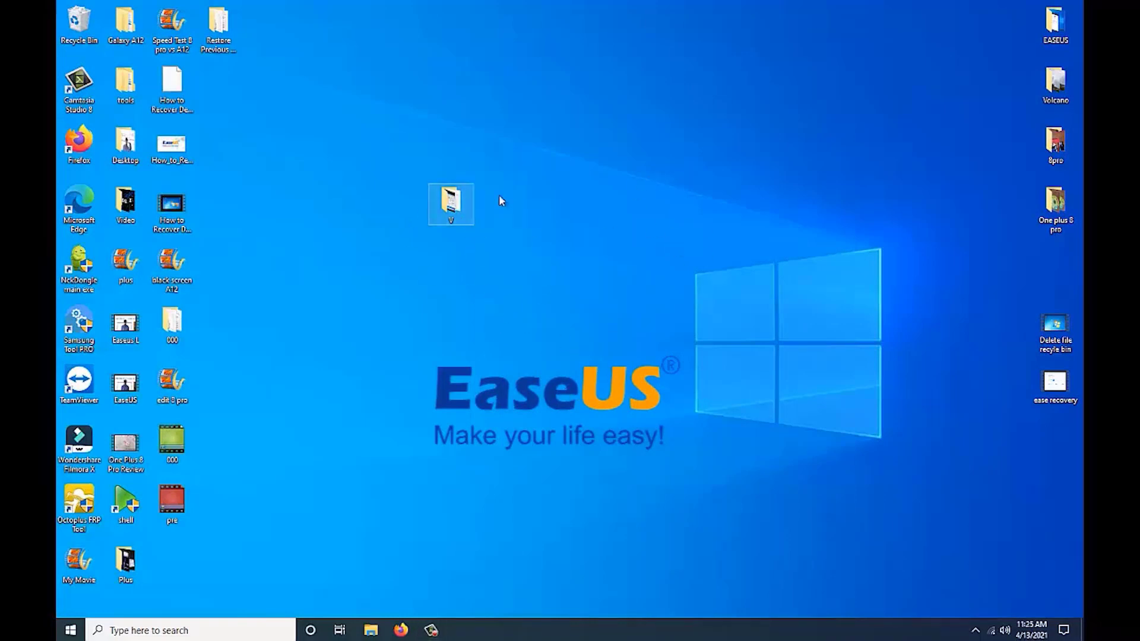
key(Delete)
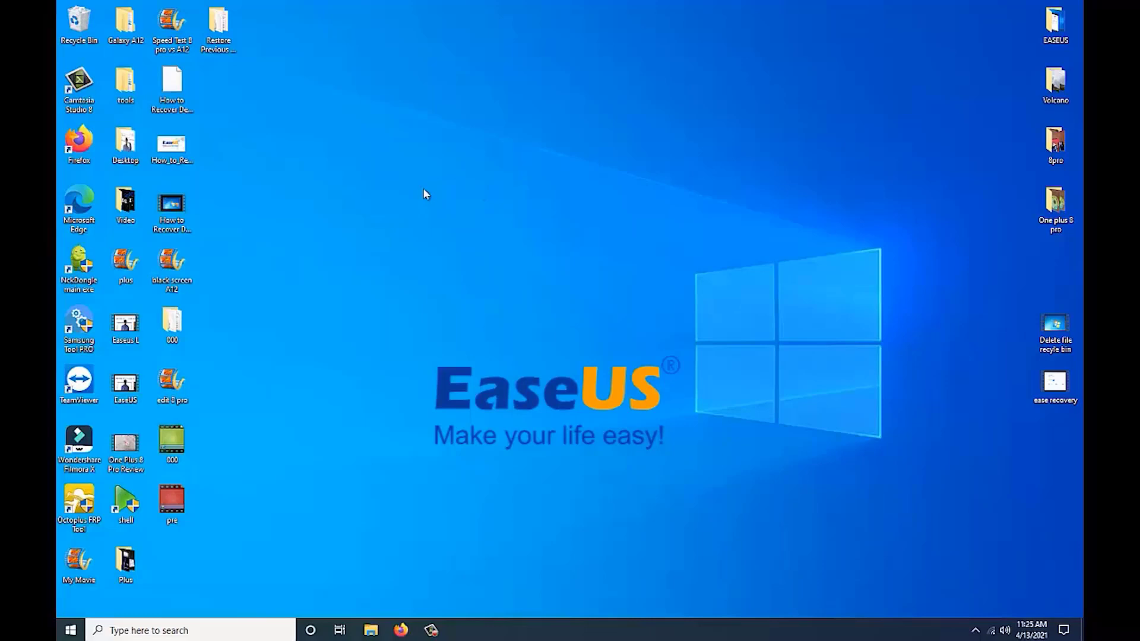
double_click(71, 22)
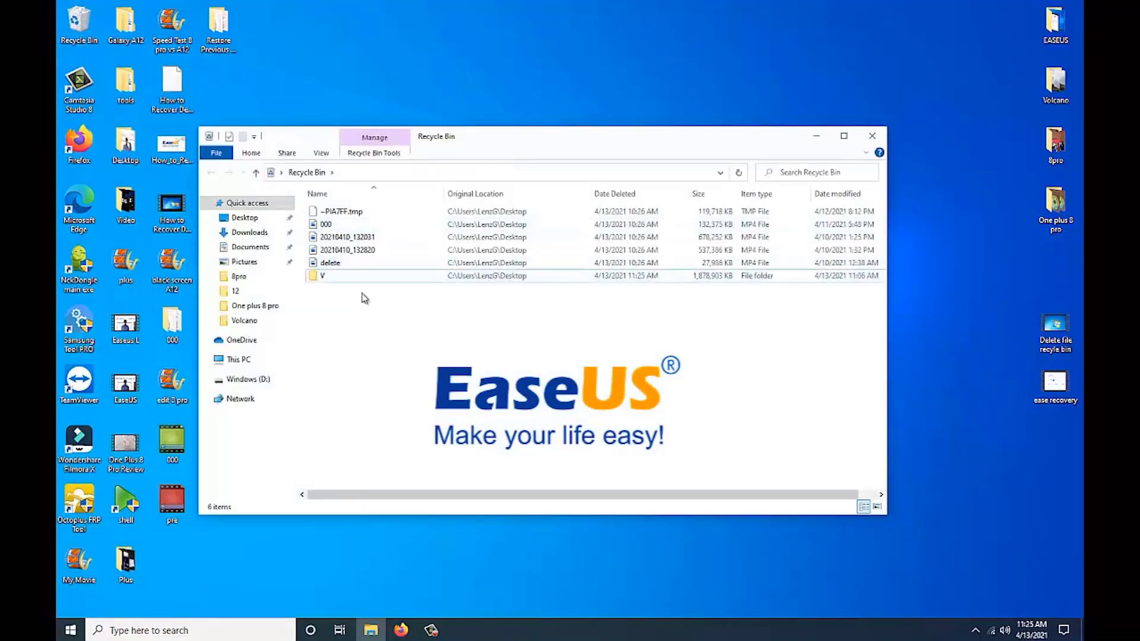
Move the deleted V folder out of the Recycle Bin back onto the desktop.
right_click(322, 274)
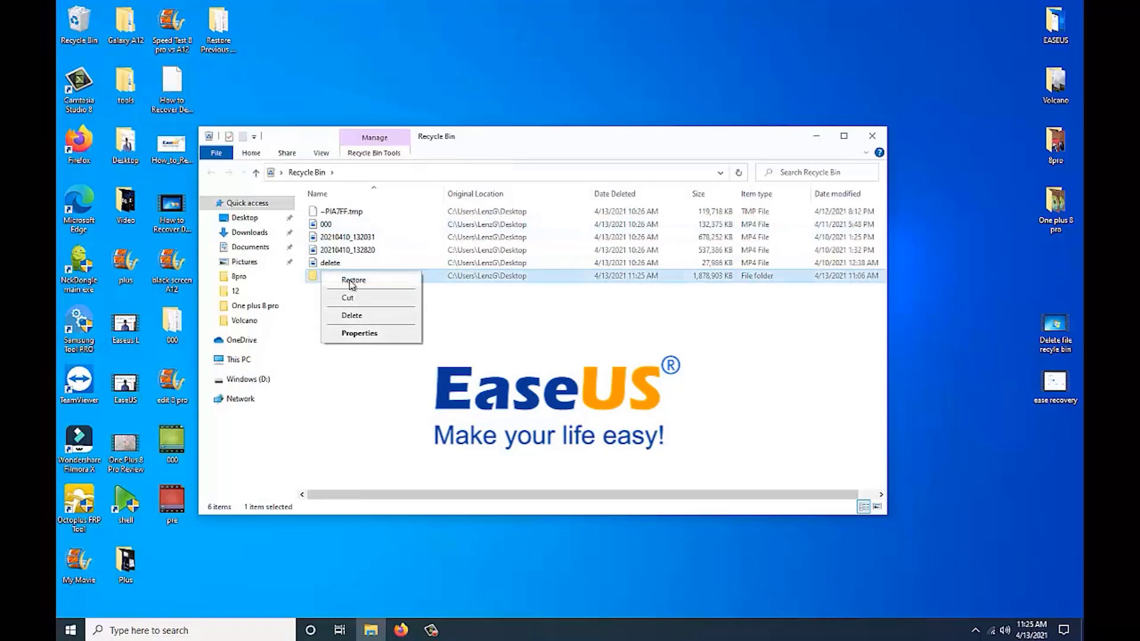
click(491, 319)
click(325, 280)
drag(325, 280, 624, 76)
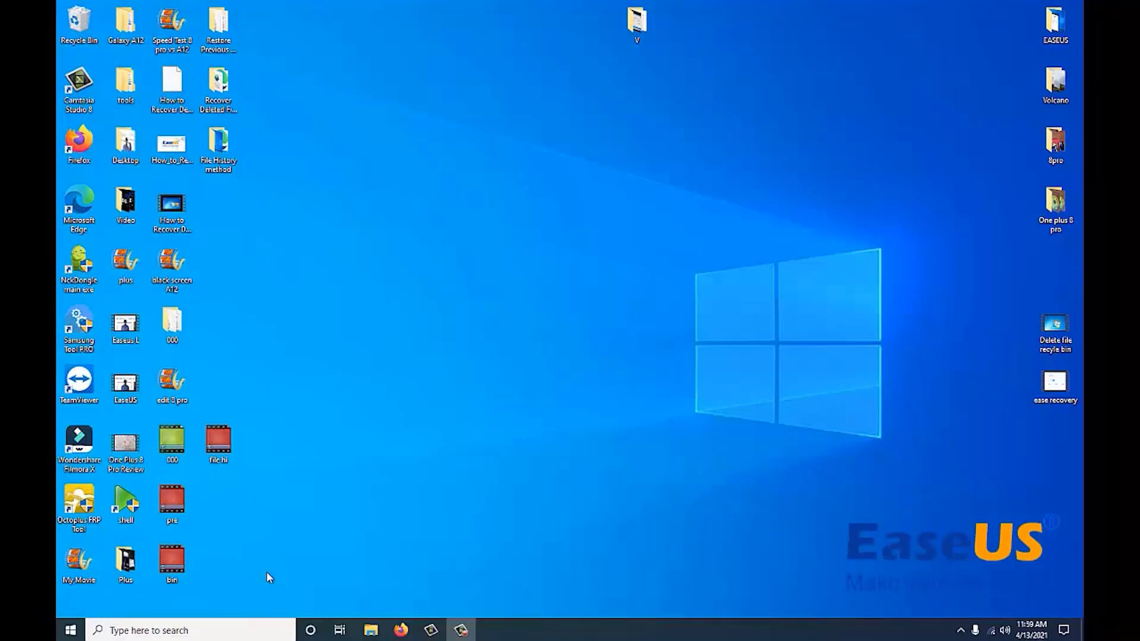
Search for cmd, open Command Prompt as administrator, and enter the command chkdsk C: /f.
click(189, 630)
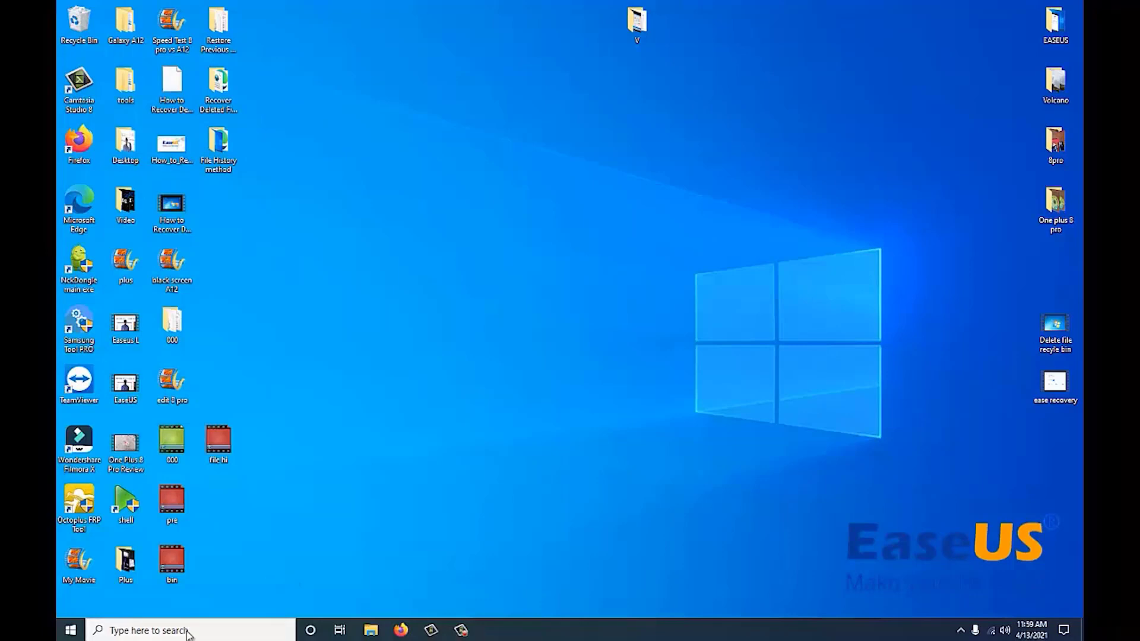
text(cmd)
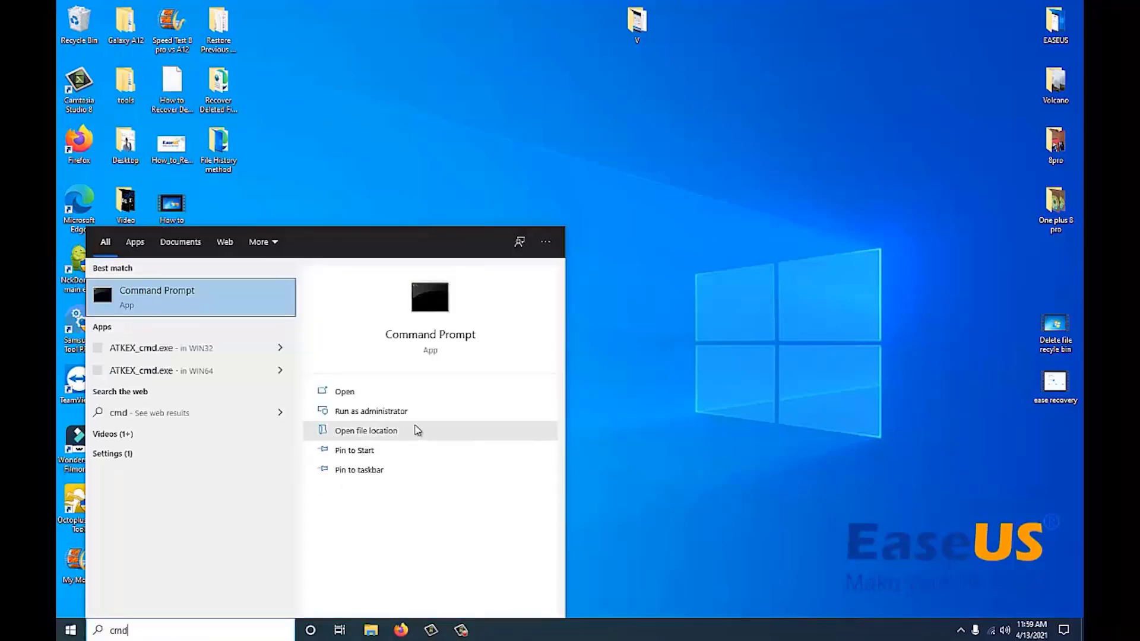
click(391, 413)
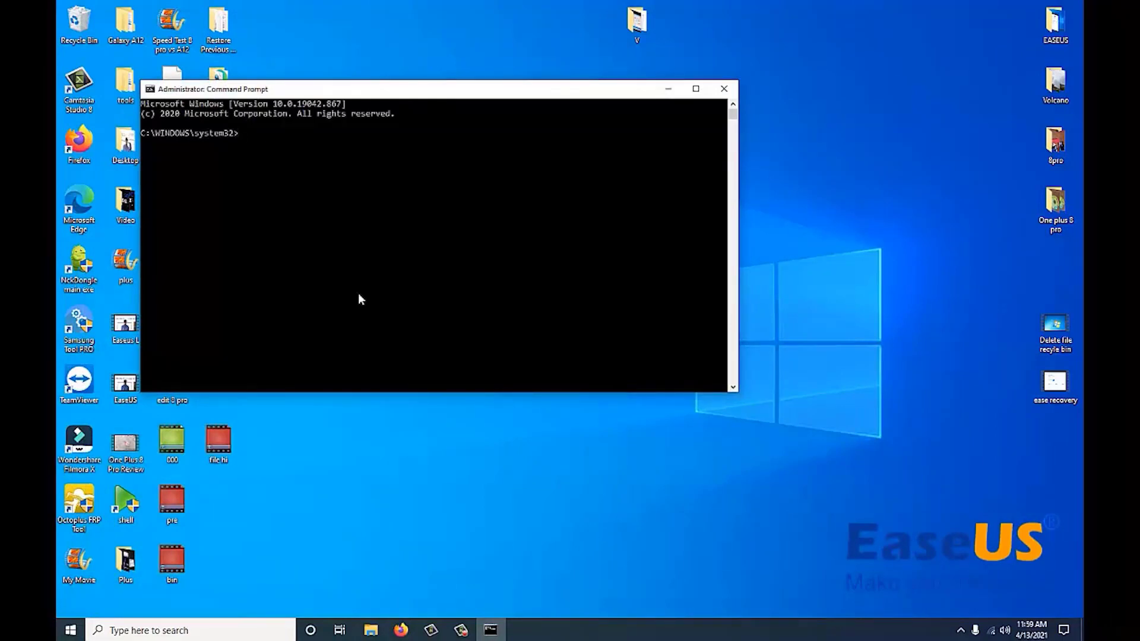
text(chkdsk)
text(C: /f)
Check the drive letters listed under This PC in File Explorer and close the window.
click(395, 631)
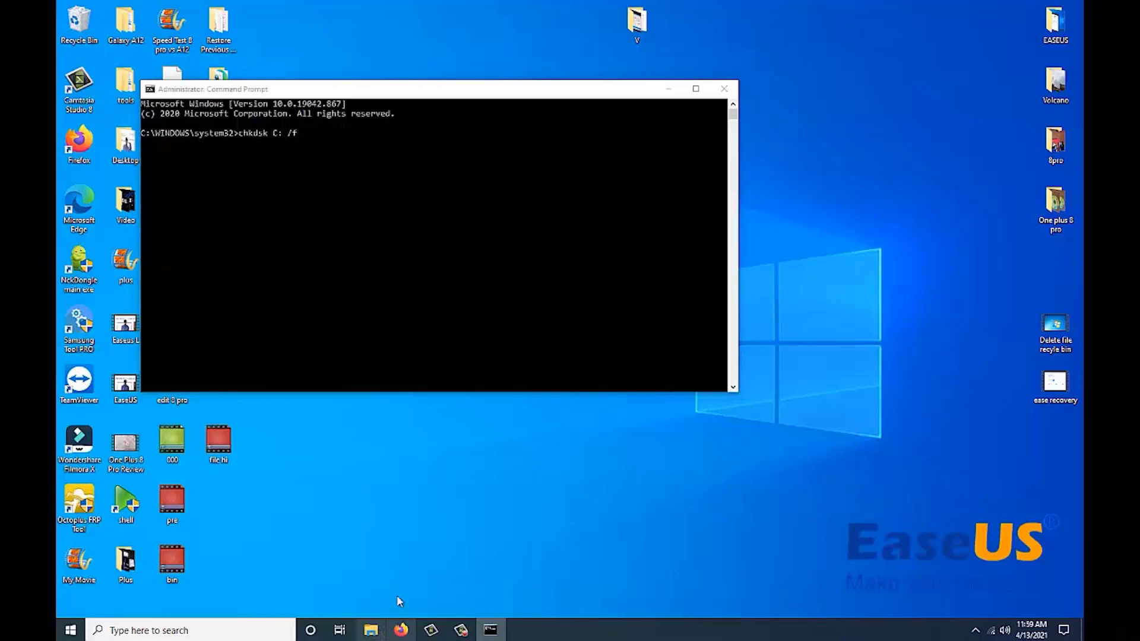
click(371, 630)
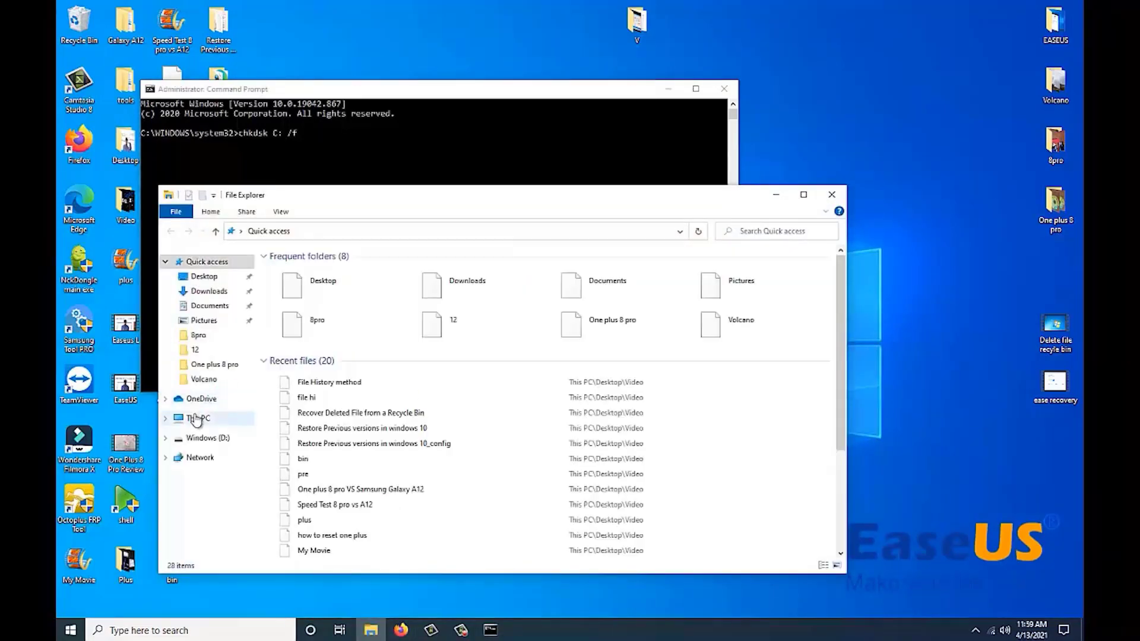
click(204, 419)
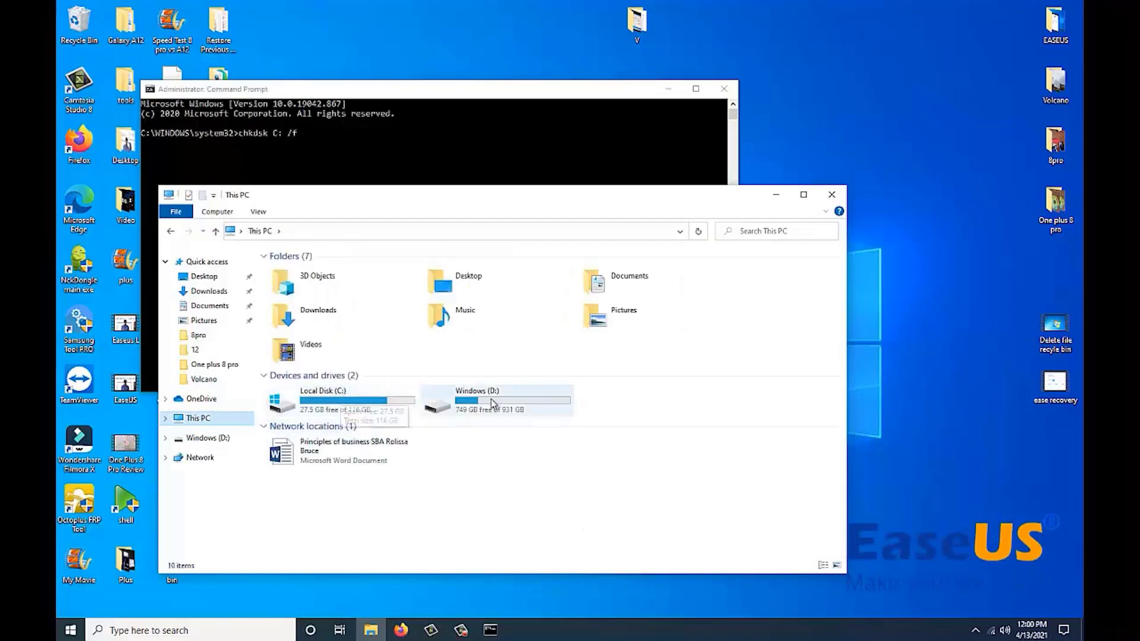
click(832, 196)
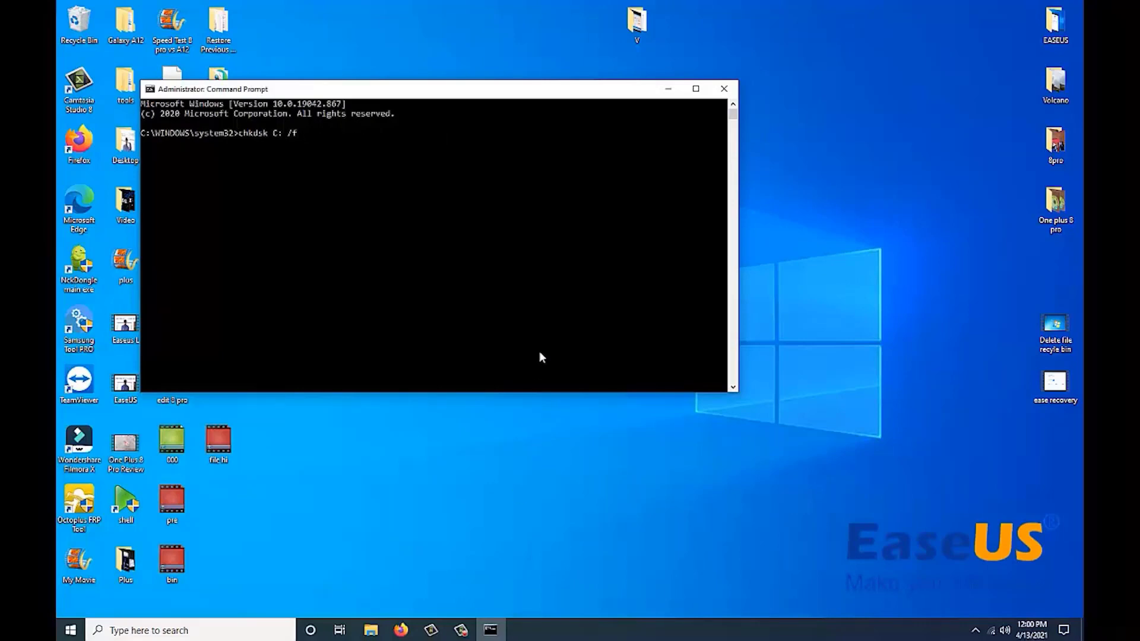
Run the entered chkdsk command and answer y to schedule the volume check for the next system restart.
key(Return)
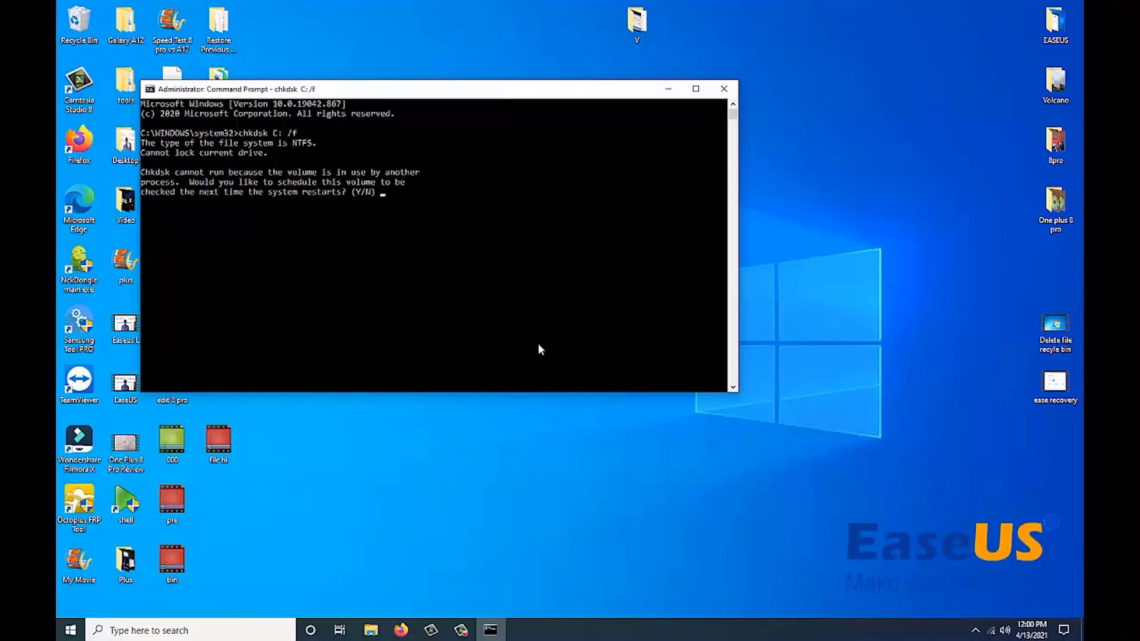
text(y)
key(Return)
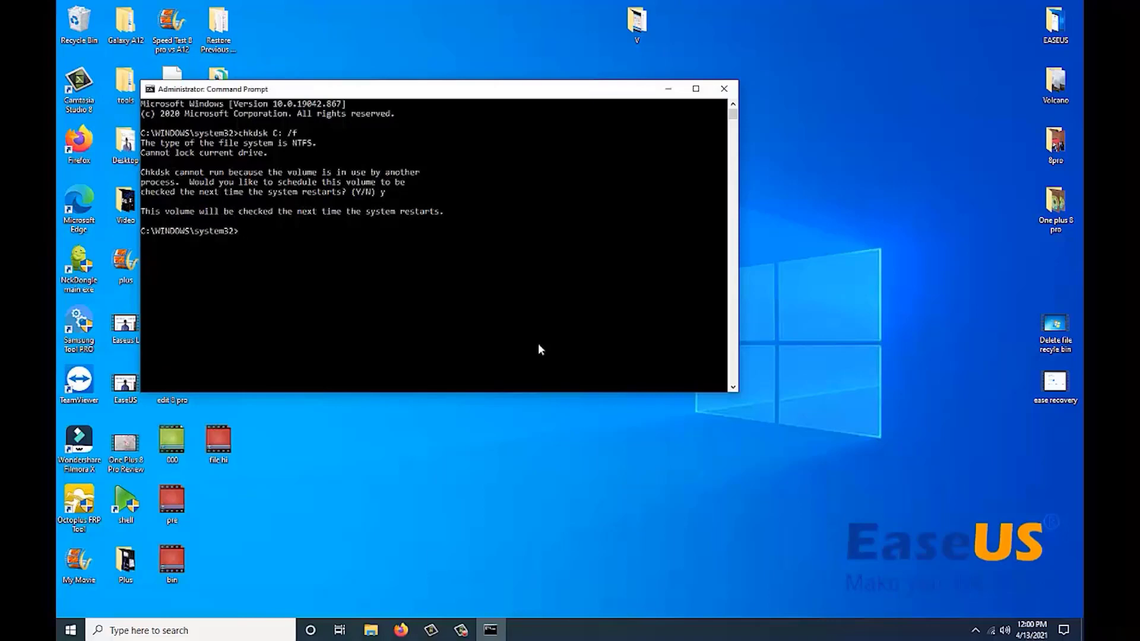
Clear the hidden, read-only and system attributes on drive C with the command ATTRIB -H -R -S /S /D C:*.*.
text(TTRIB -H -R - /S /D c:*.*)
key(Return)
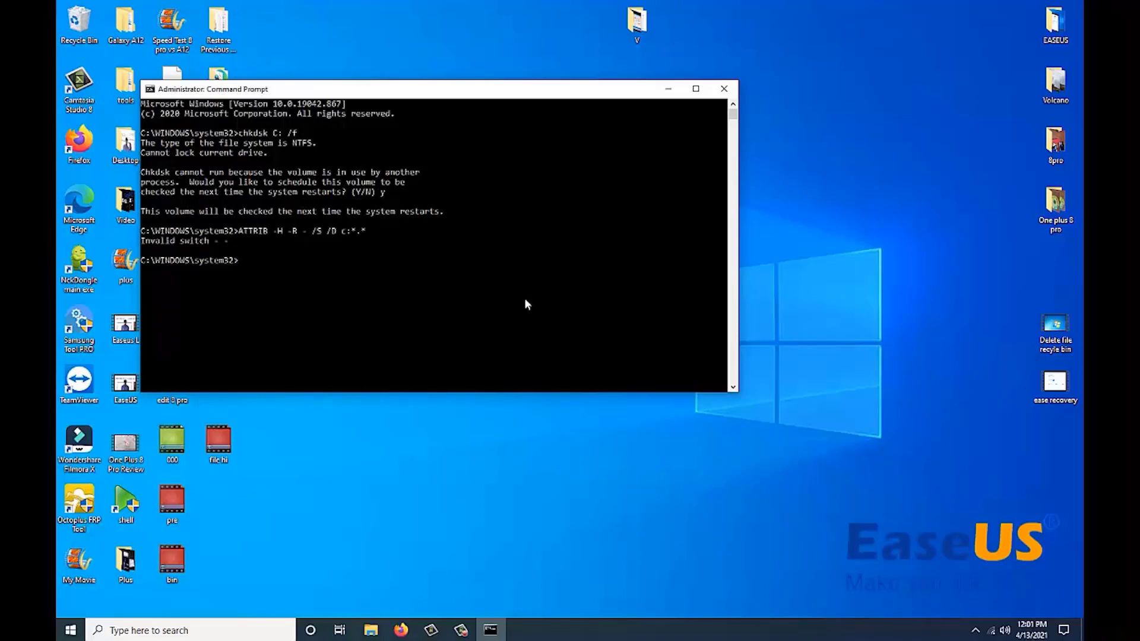
text(ATTRIB -H -R -S /S /D C)
text(:*.*)
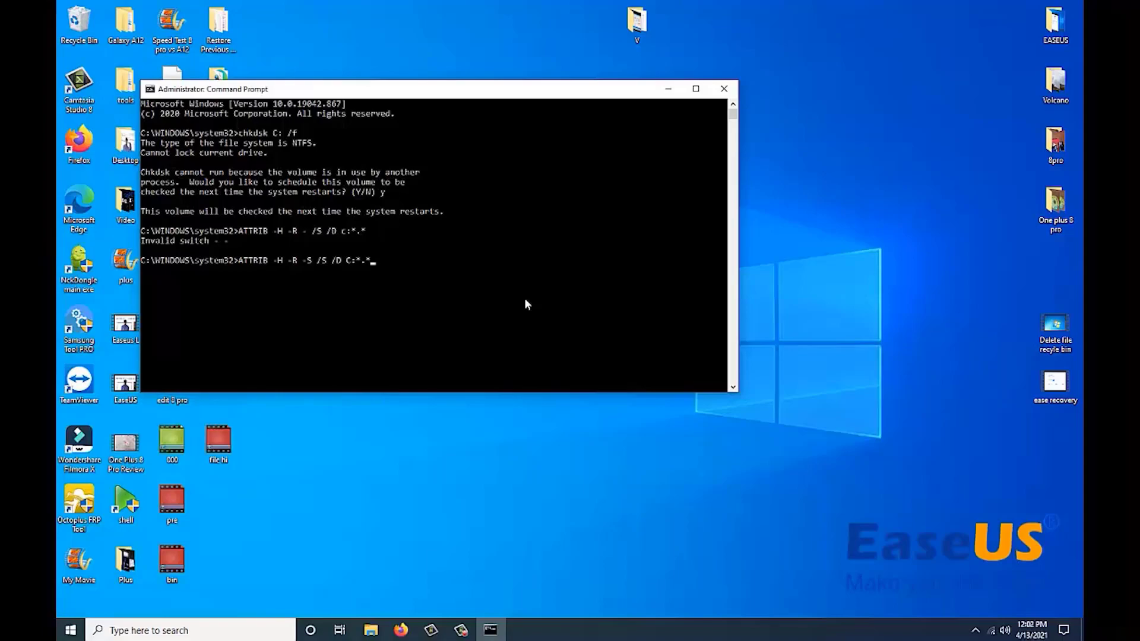
key(Return)
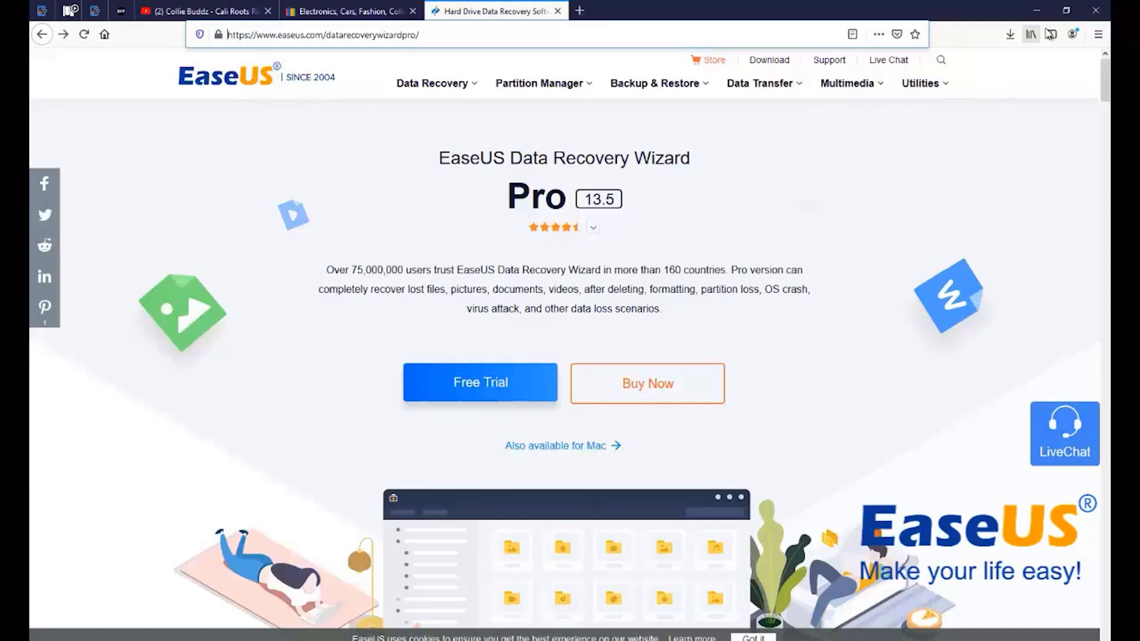
Minimize the browser and start EaseUS Data Recovery Wizard from the completed installer.
click(1037, 11)
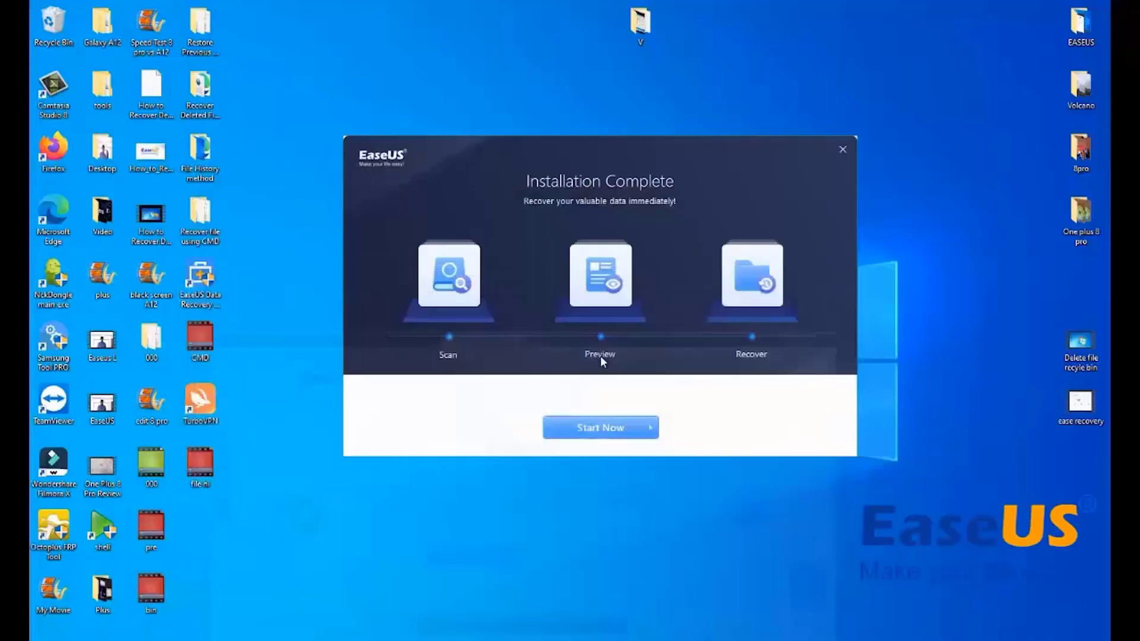
click(625, 433)
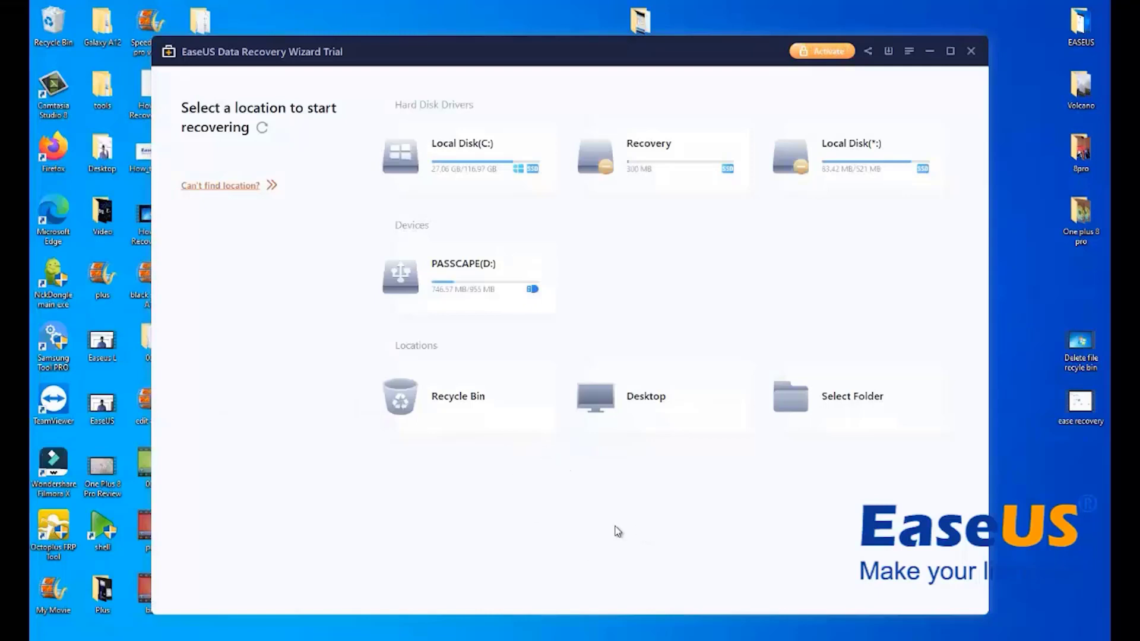
mouse_move(546, 427)
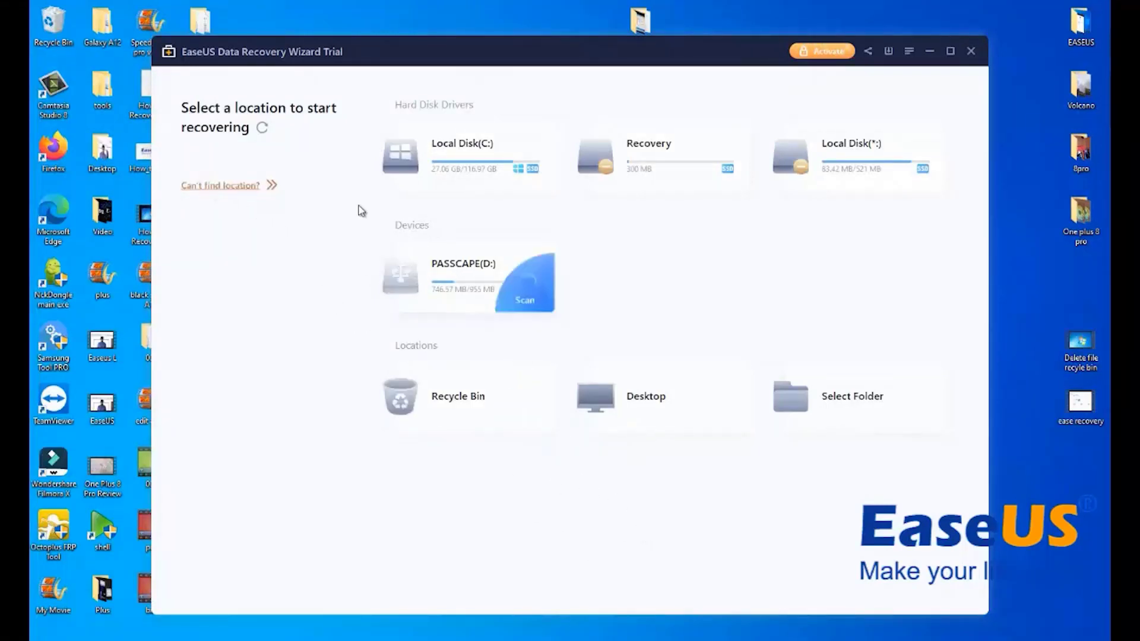
mouse_move(443, 250)
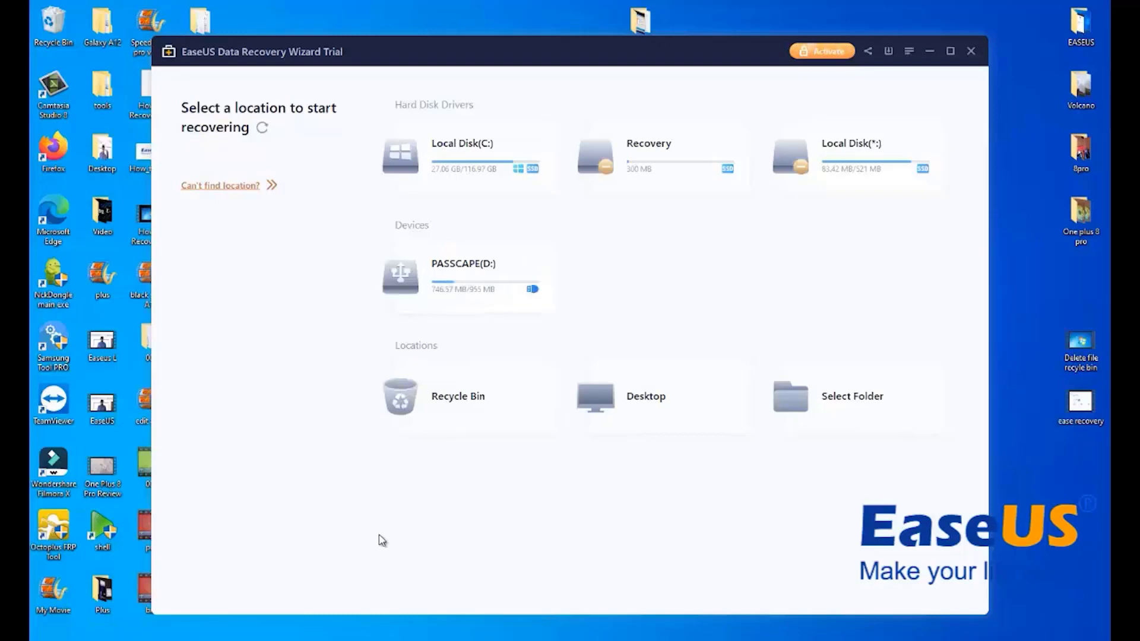
Look through the files on the PASSCAPE (D:) drive in File Explorer and close the window.
key(super+e)
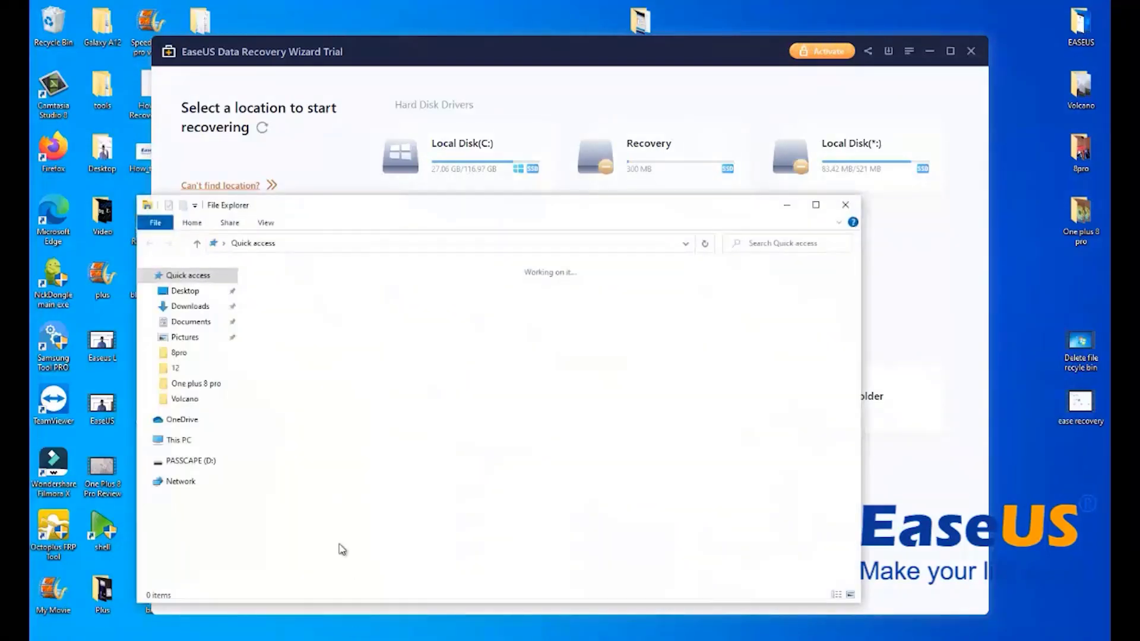
click(191, 462)
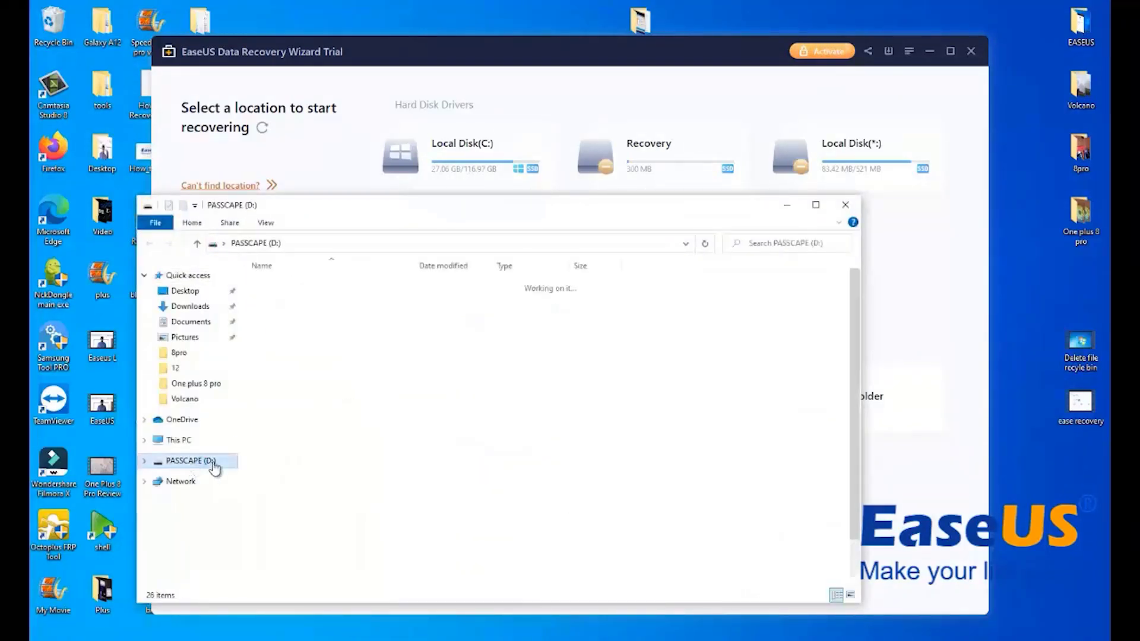
right_click(682, 350)
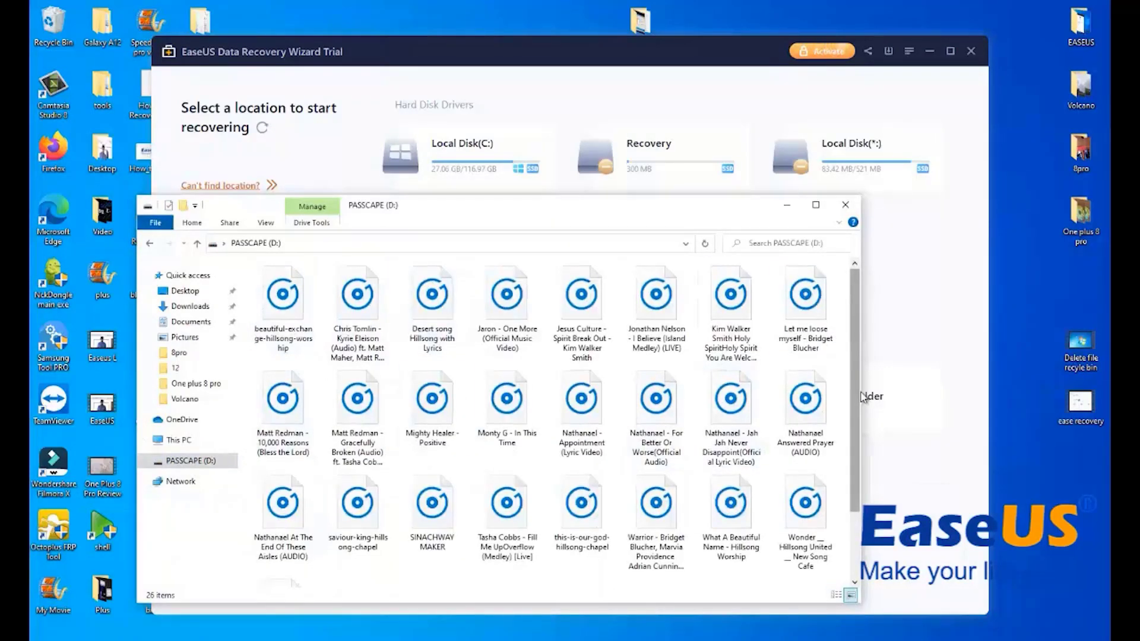
scroll(869, 465, down, 2)
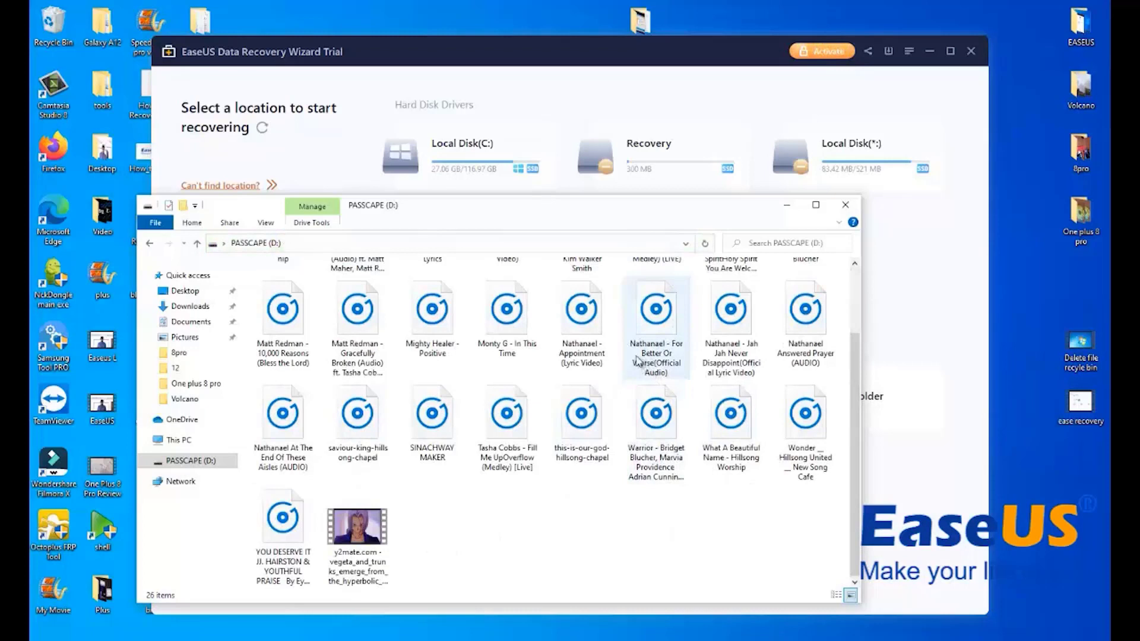
click(845, 206)
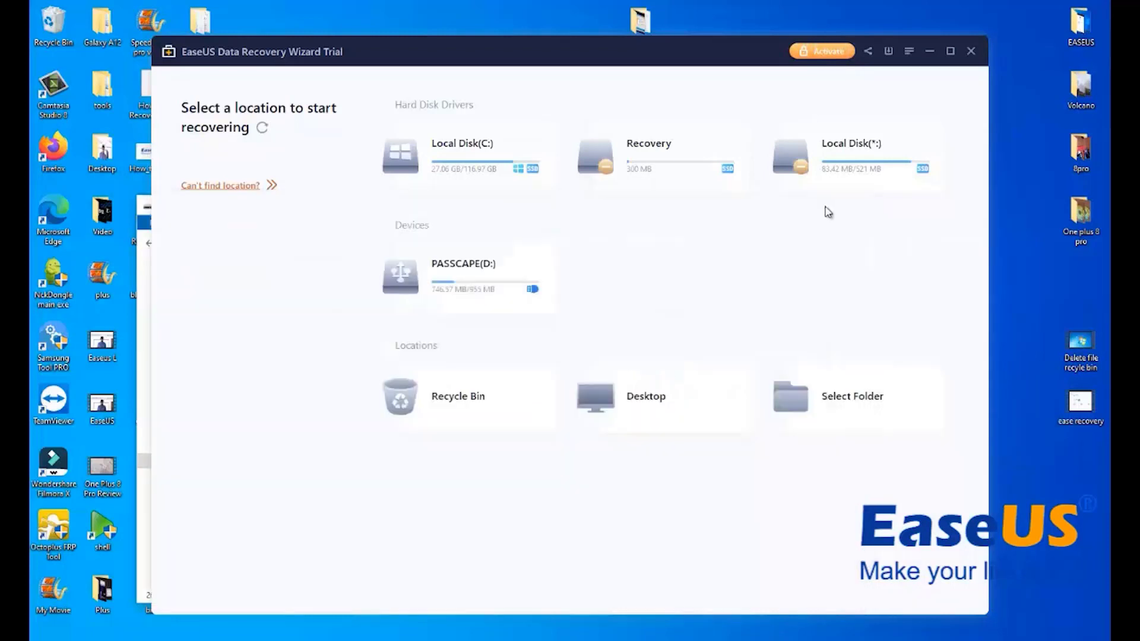
Scan the PASSCAPE (D:) device for lost files in EaseUS Data Recovery Wizard.
mouse_move(483, 275)
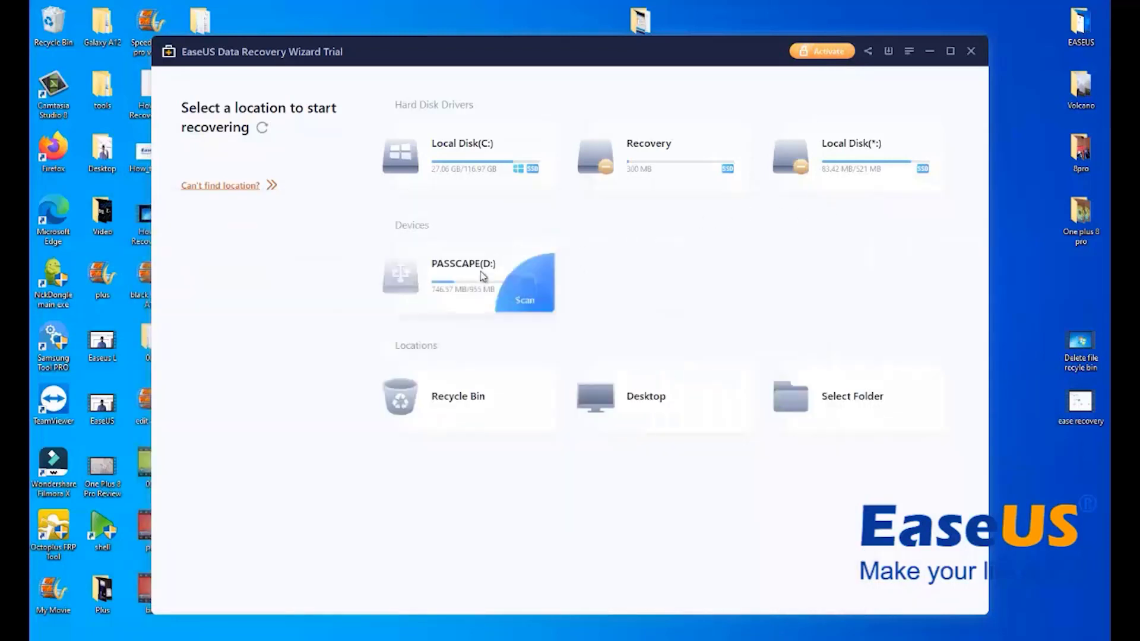
click(526, 285)
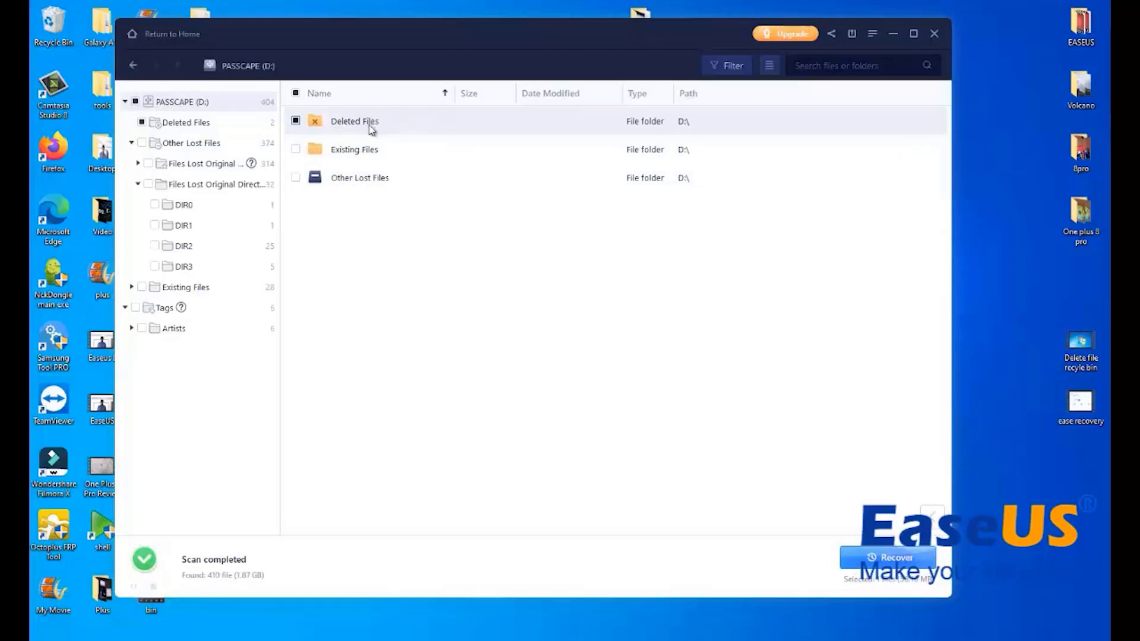
Check in File Explorer whether the deleted video is among the files on PASSCAPE (D:), and minimize the window.
key(super+e)
double_click(503, 409)
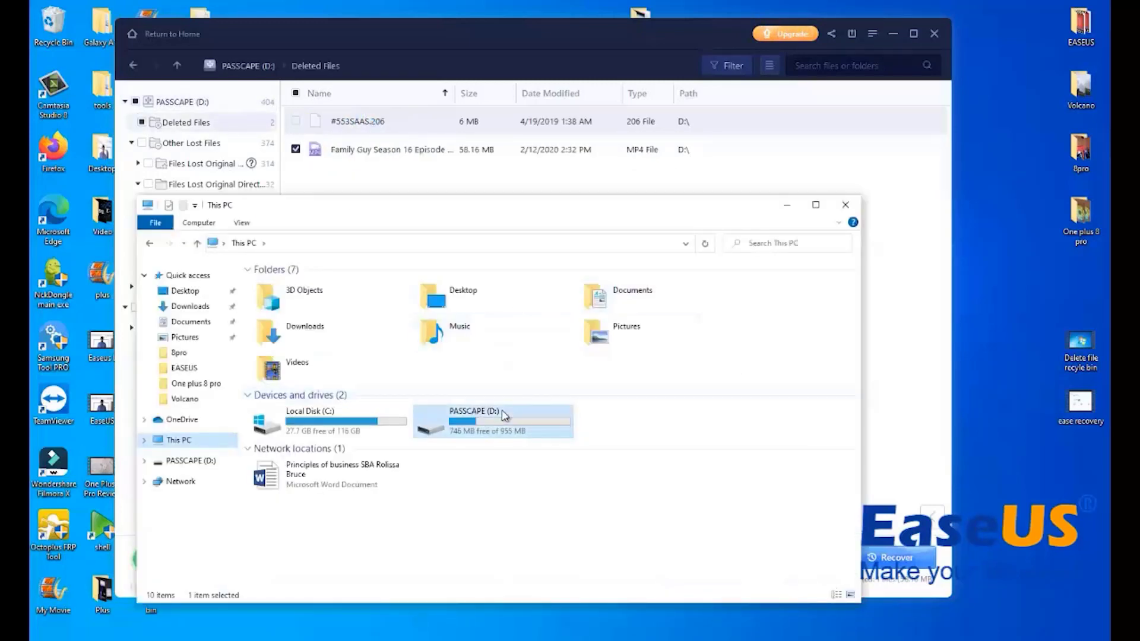
scroll(476, 339, down, 2)
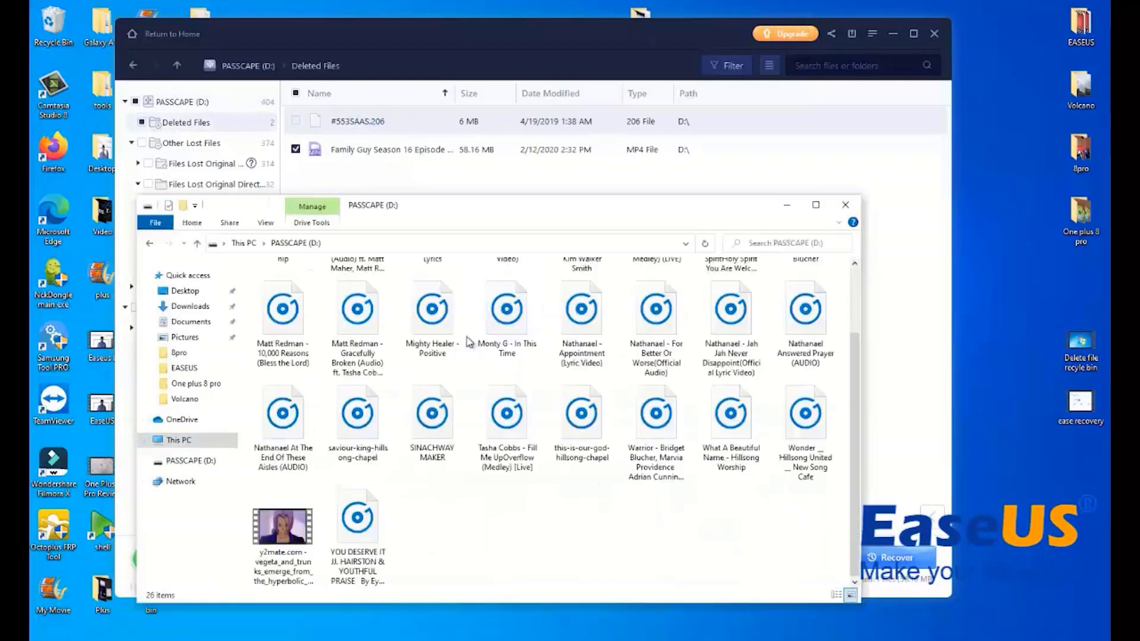
click(287, 533)
scroll(287, 534, up, 2)
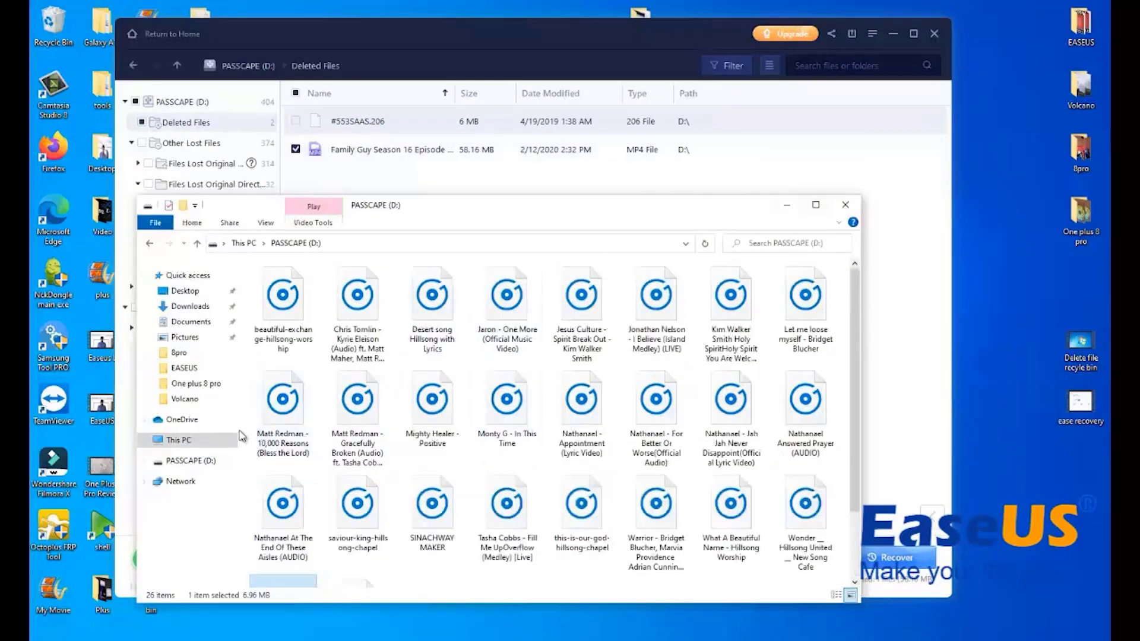
click(202, 440)
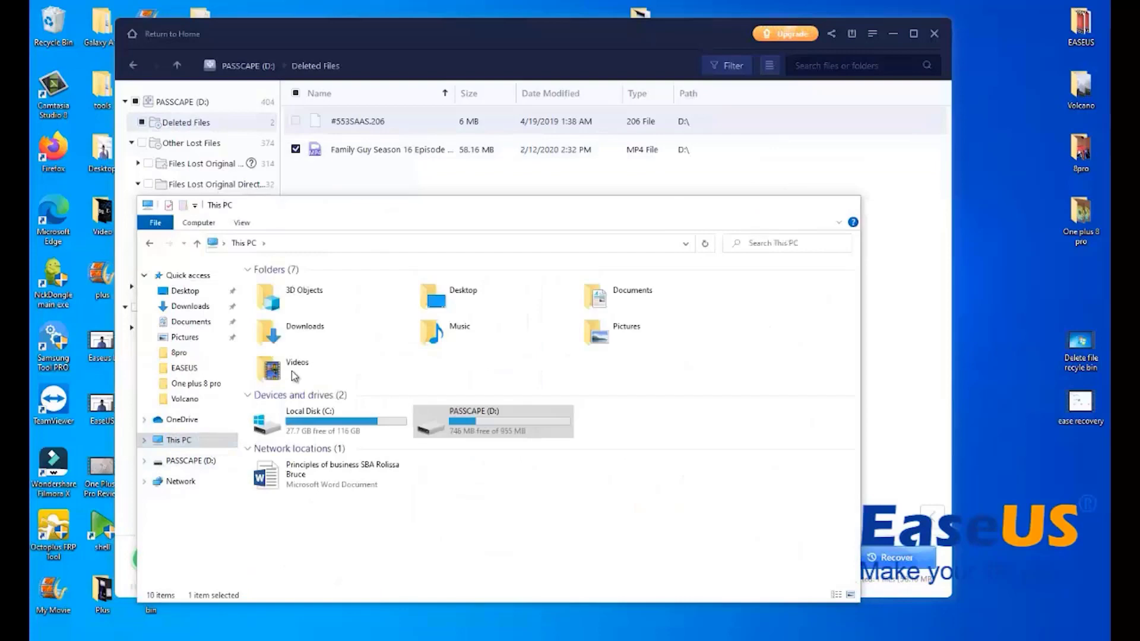
click(787, 209)
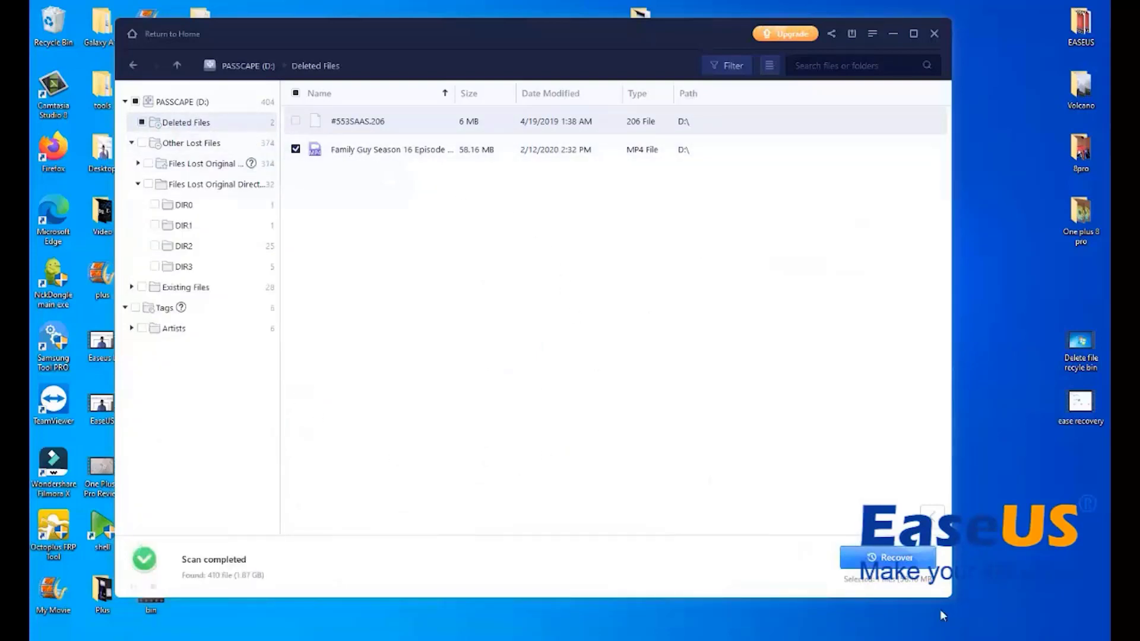
Recover the selected Family Guy Season 16 MP4 file, saving it to the PASSCAPE (D:) drive.
click(885, 557)
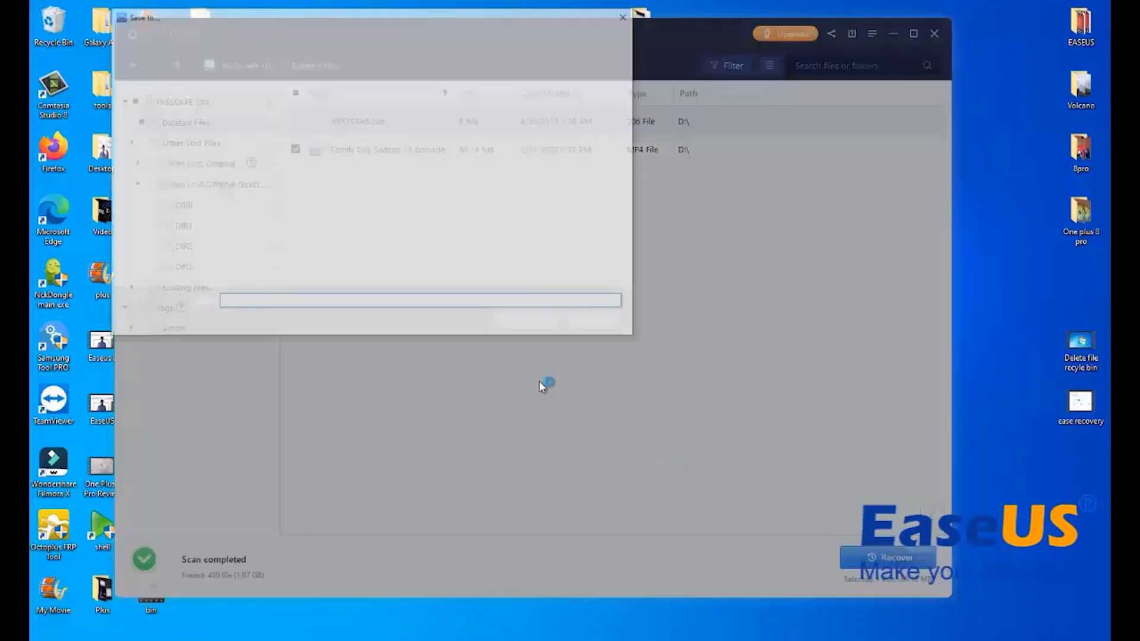
click(527, 321)
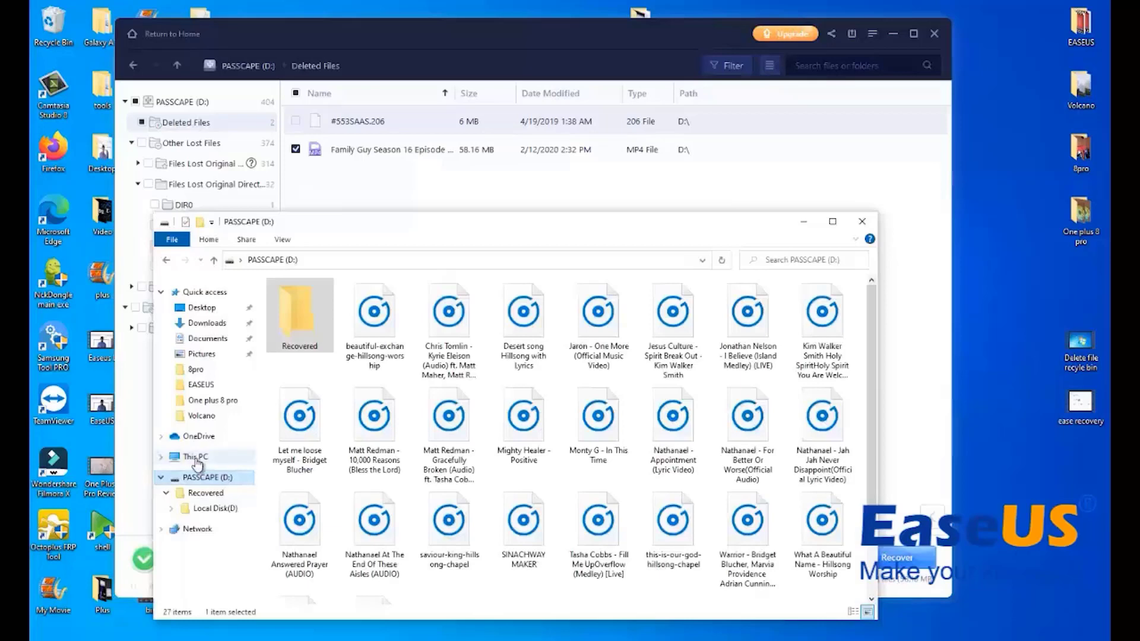
Find the recovered Family Guy video in the Deleted Files folder under Recovered and Local Disk(D) on the PASSCAPE (D:) drive.
click(196, 457)
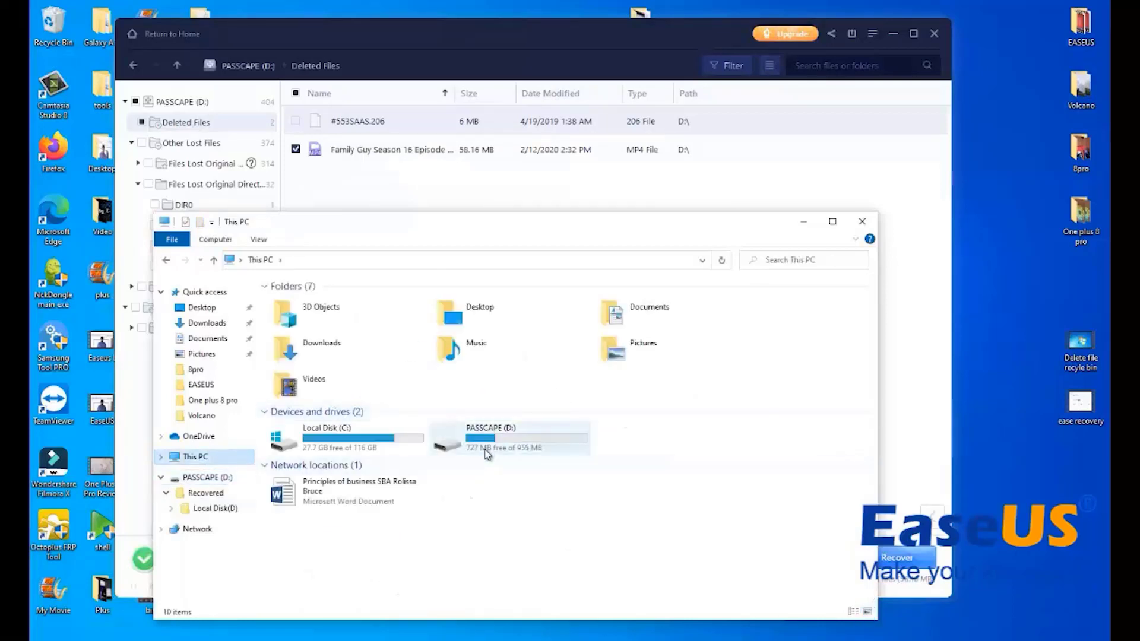
double_click(485, 446)
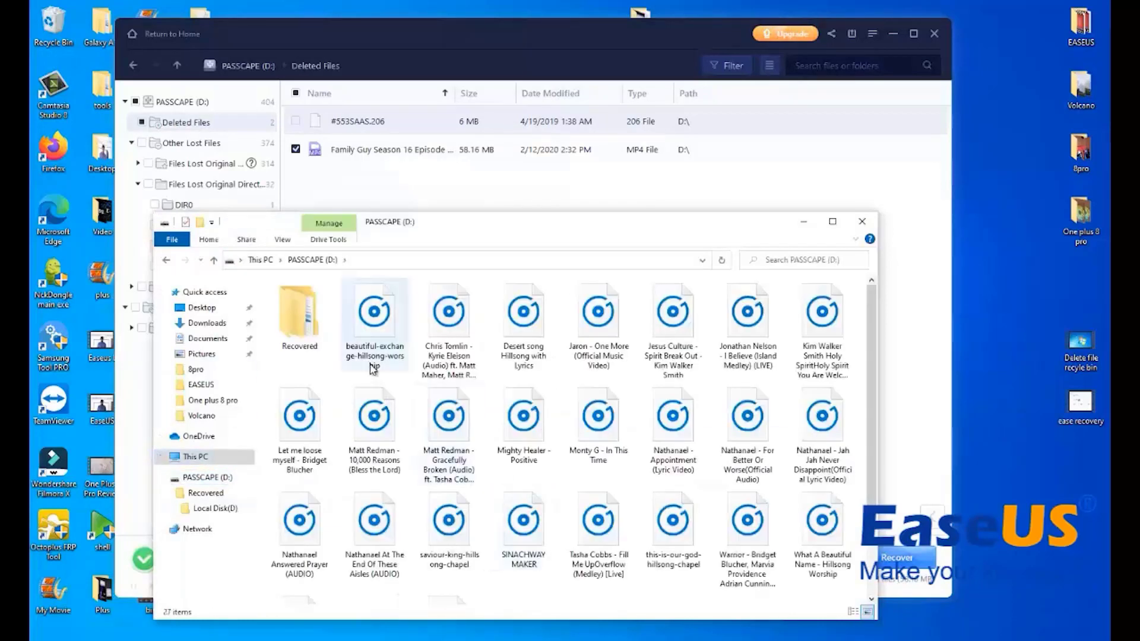
double_click(319, 345)
double_click(306, 302)
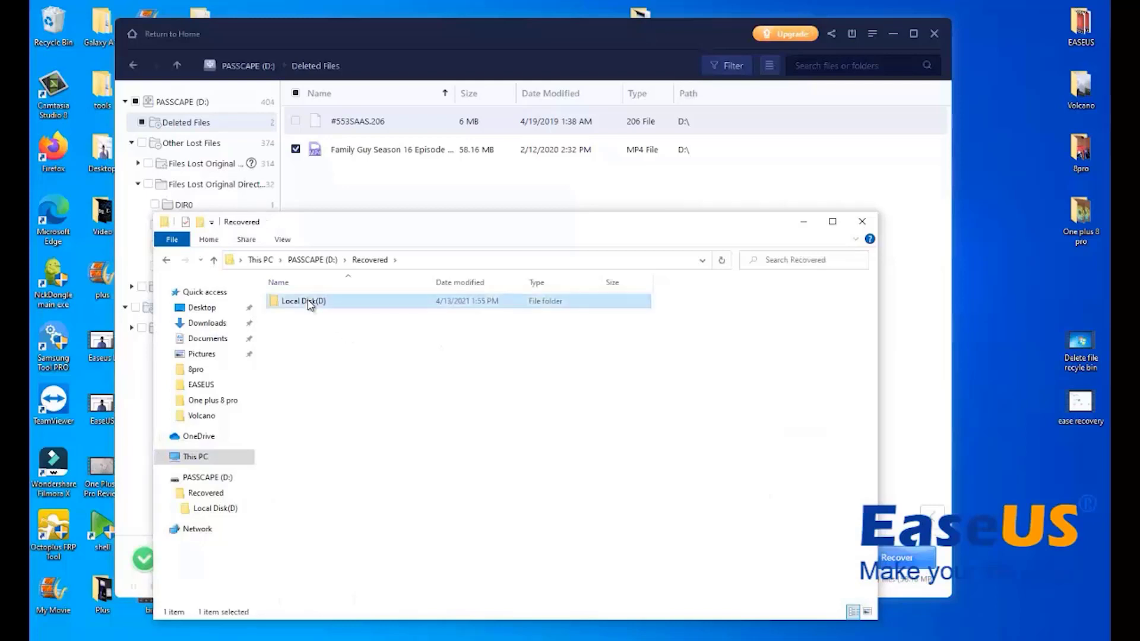
double_click(309, 302)
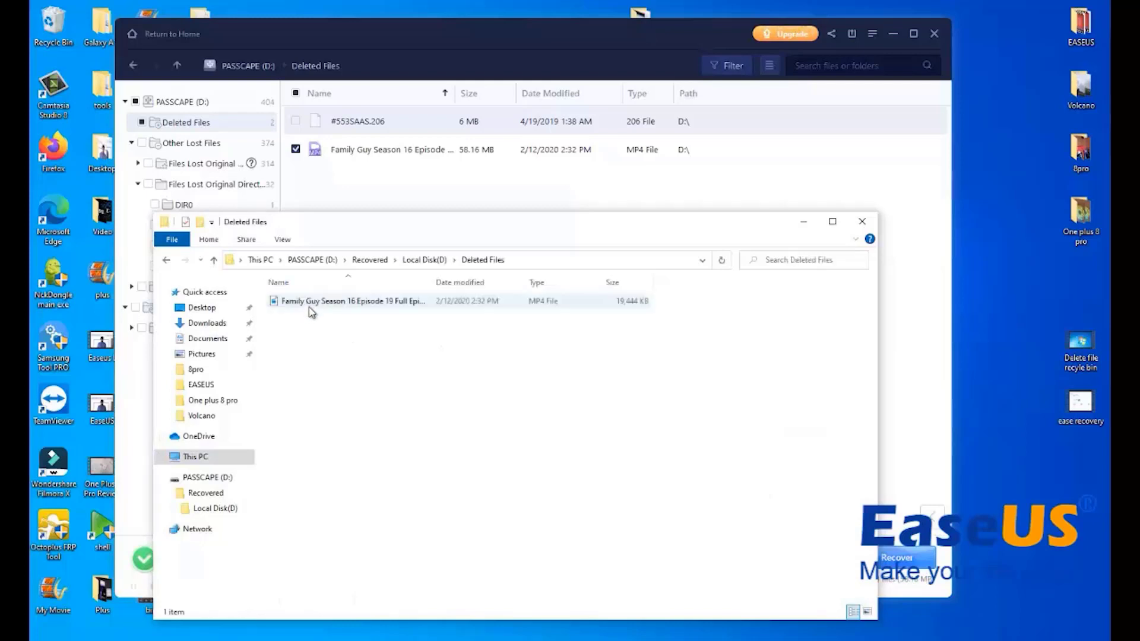
click(361, 304)
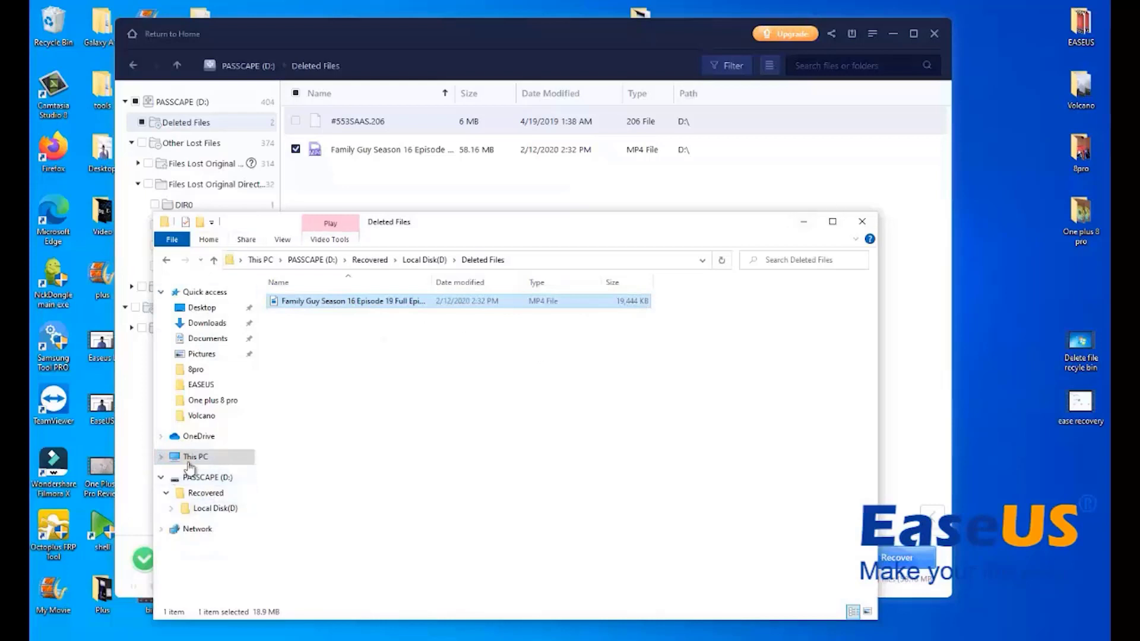
Return to the root folder of the PASSCAPE (D:) drive and look over its files.
click(236, 457)
click(512, 439)
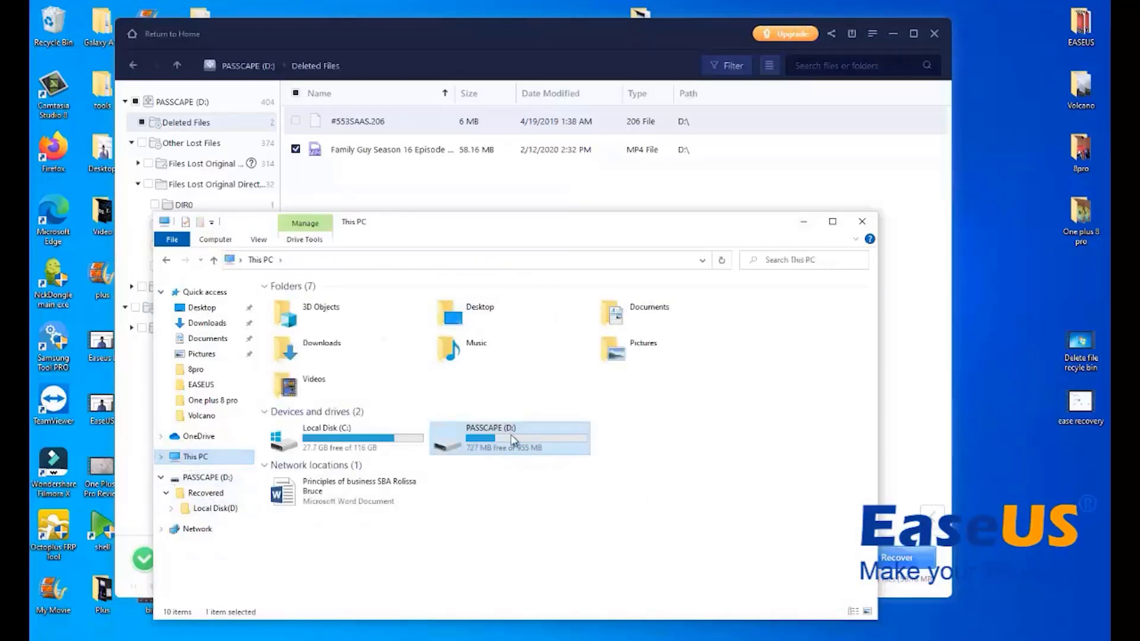
double_click(512, 439)
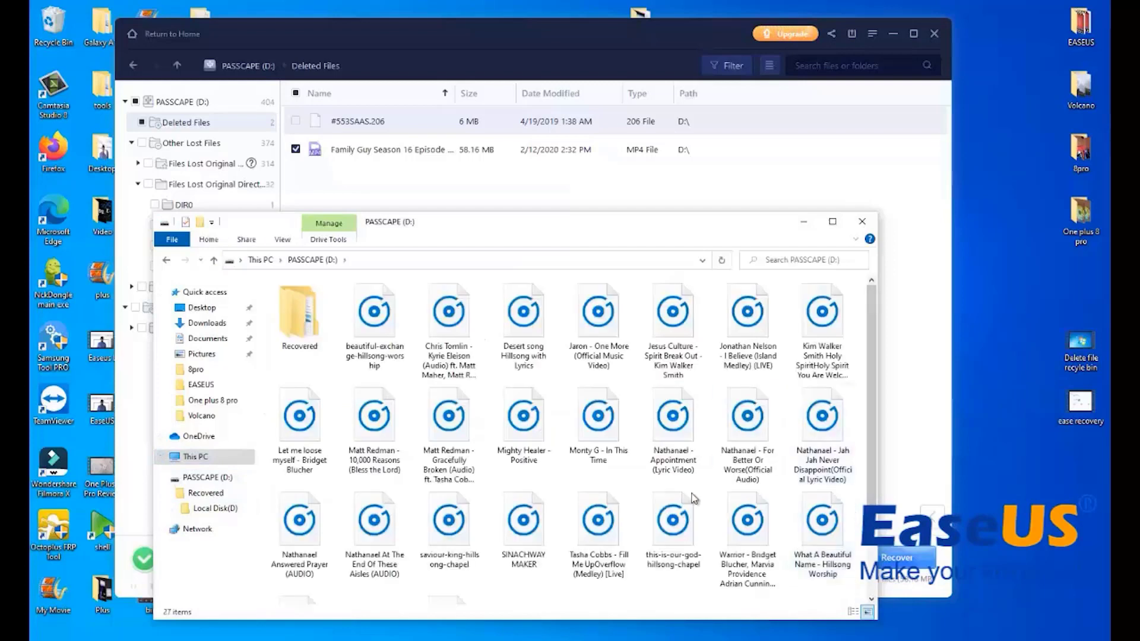
right_click(713, 488)
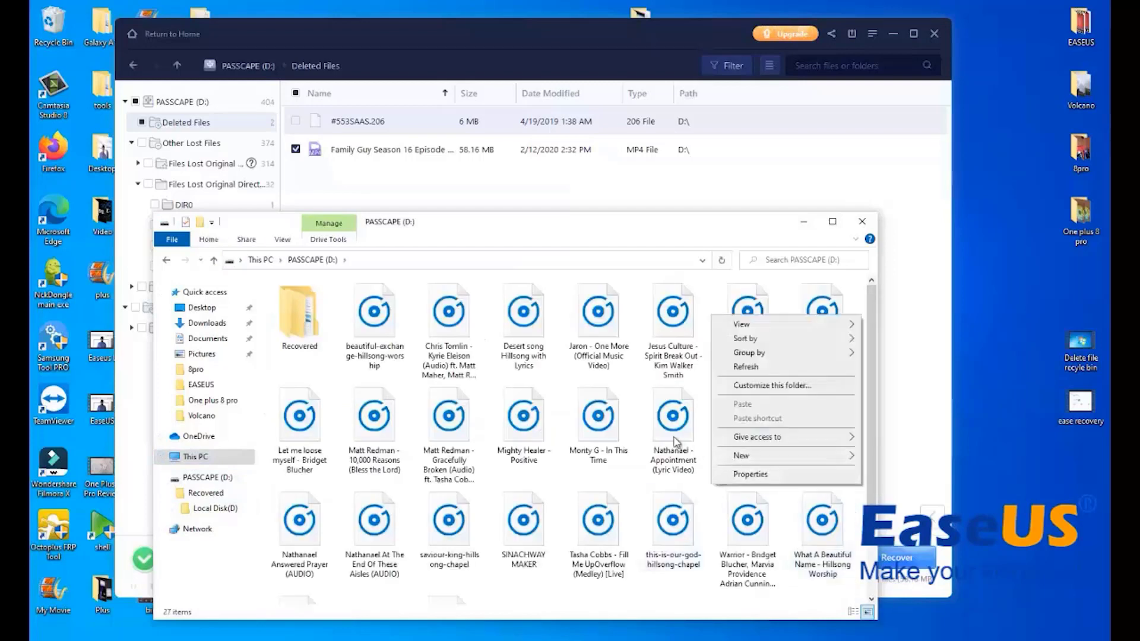
click(534, 416)
click(521, 433)
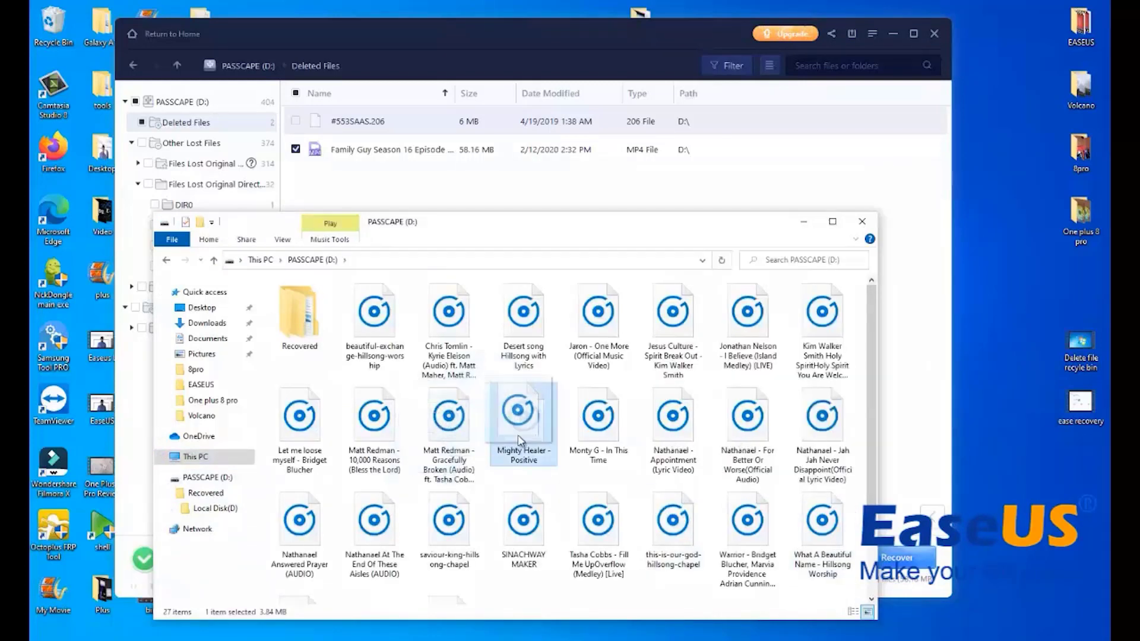
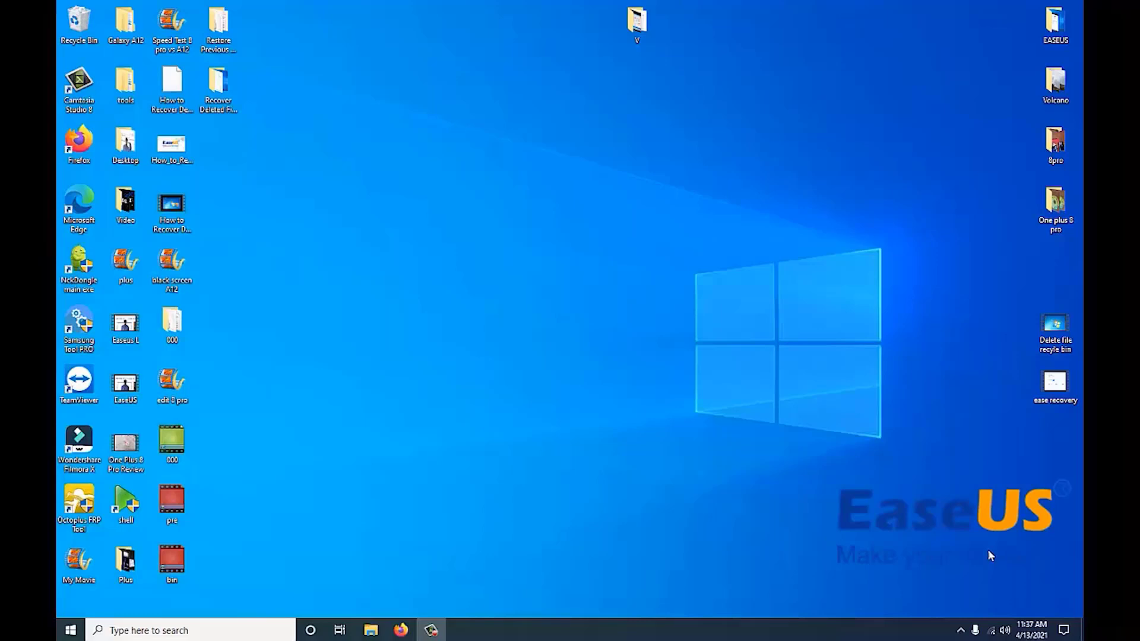
Open Control Panel and view the File History backup settings under System and Security.
click(169, 633)
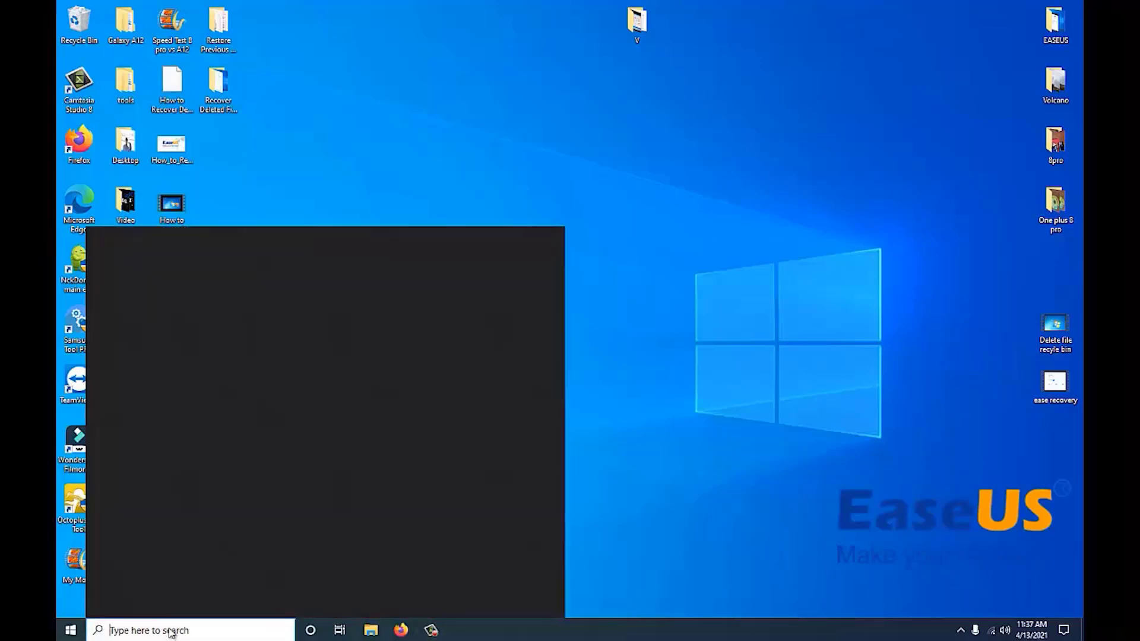
text(con)
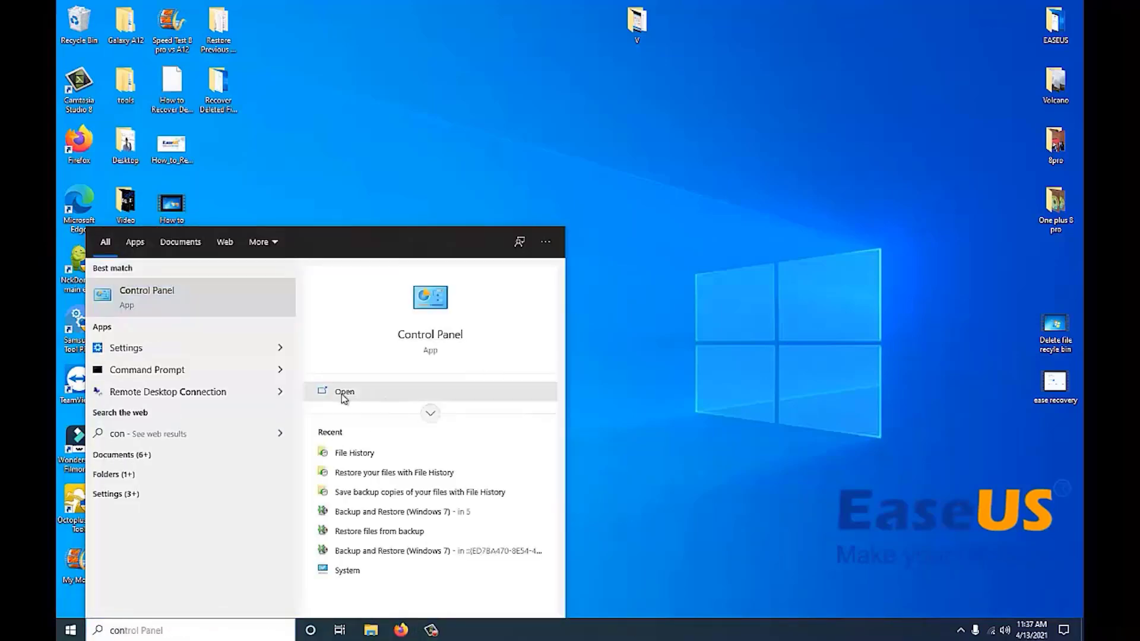
click(343, 392)
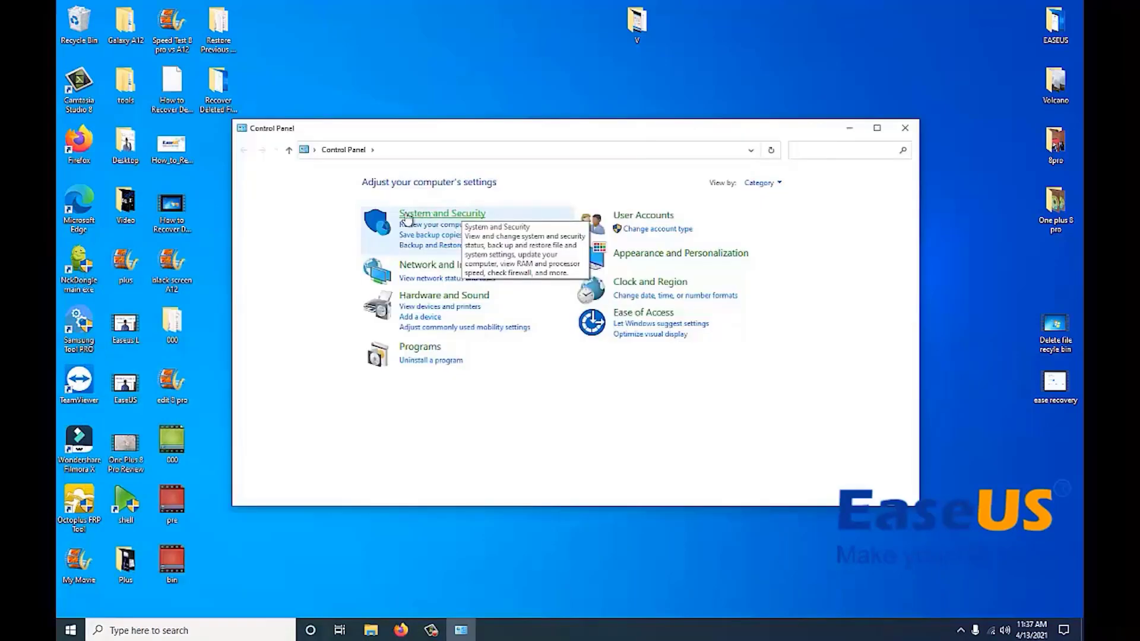
click(474, 214)
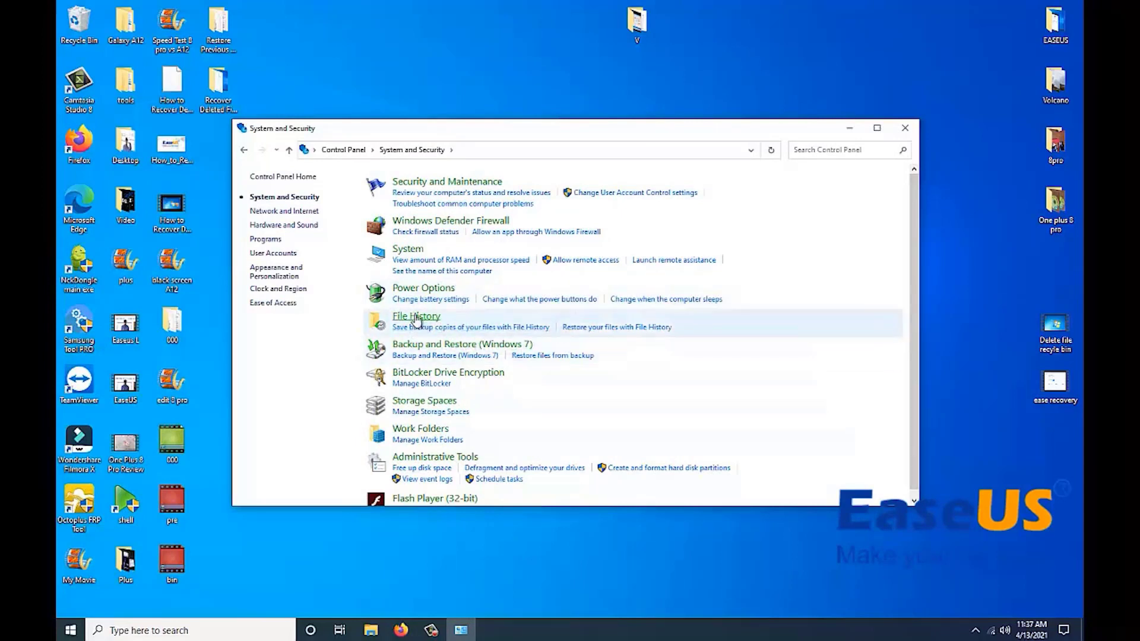
click(538, 327)
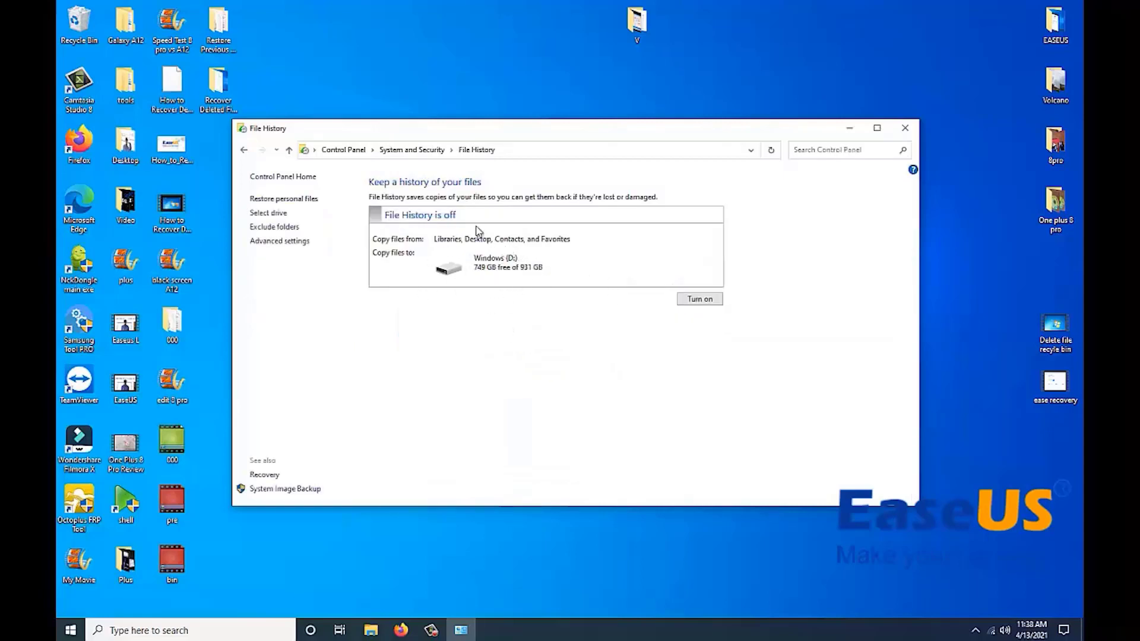
Open the backed-up Documents folder through the option to restore files with File History.
click(244, 150)
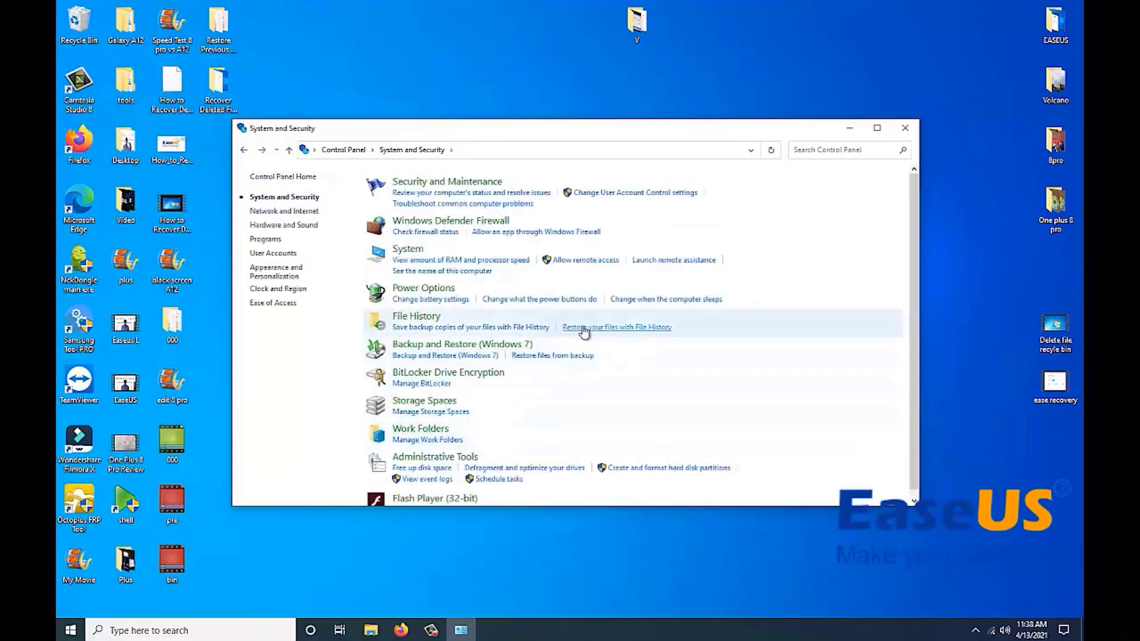
click(609, 331)
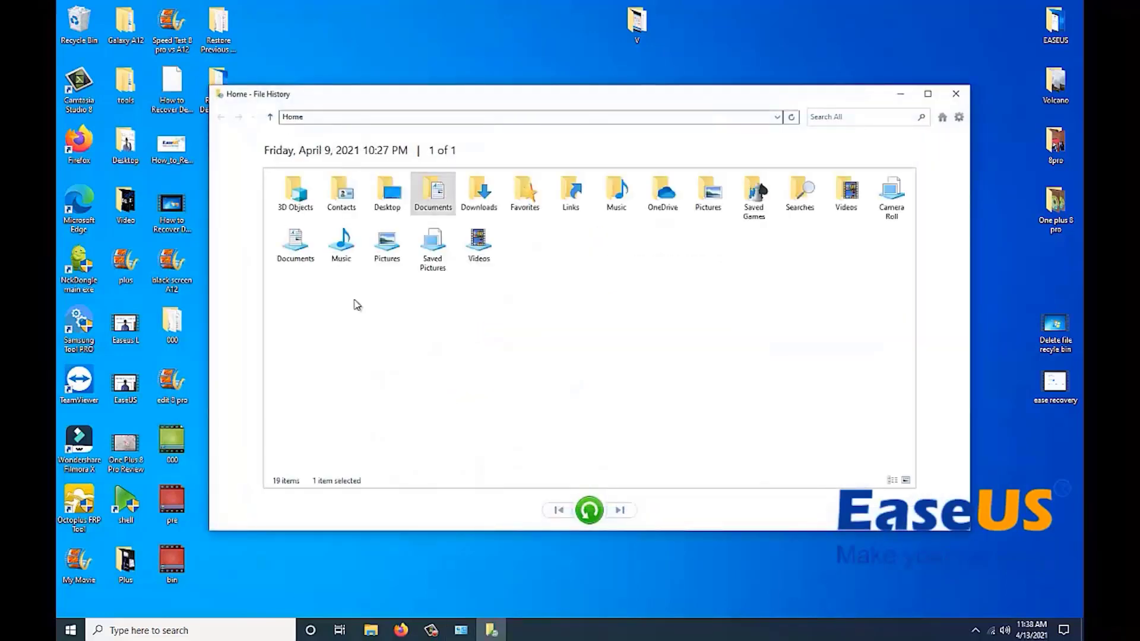
double_click(433, 197)
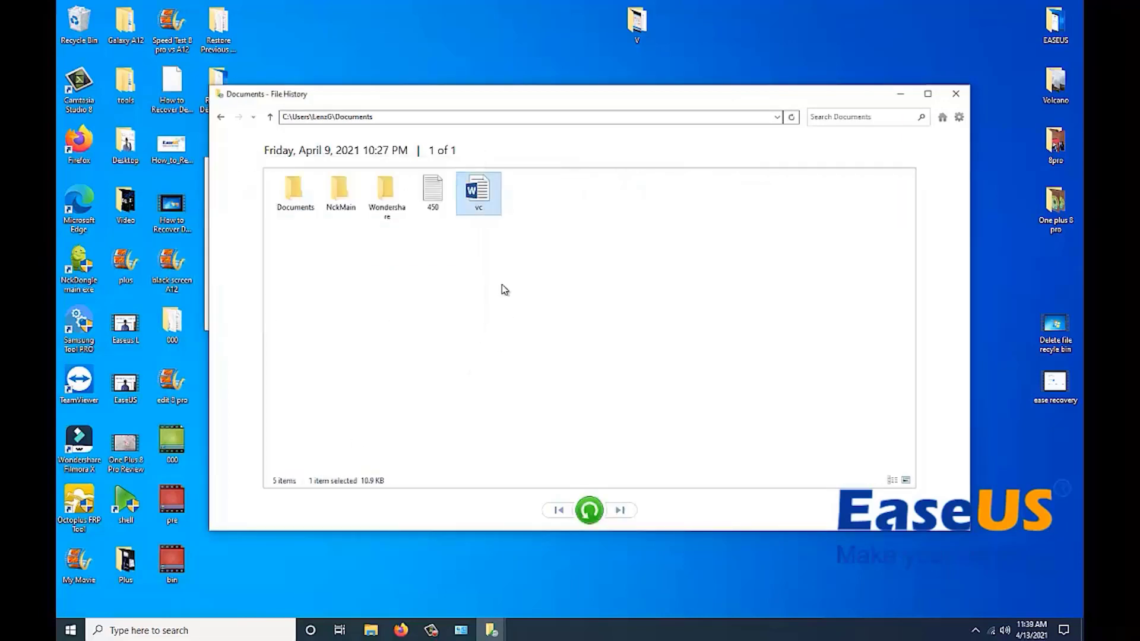
Restore the 450 and vc files from File History, keeping both versions of each, and close the Documents window.
drag(518, 235, 412, 175)
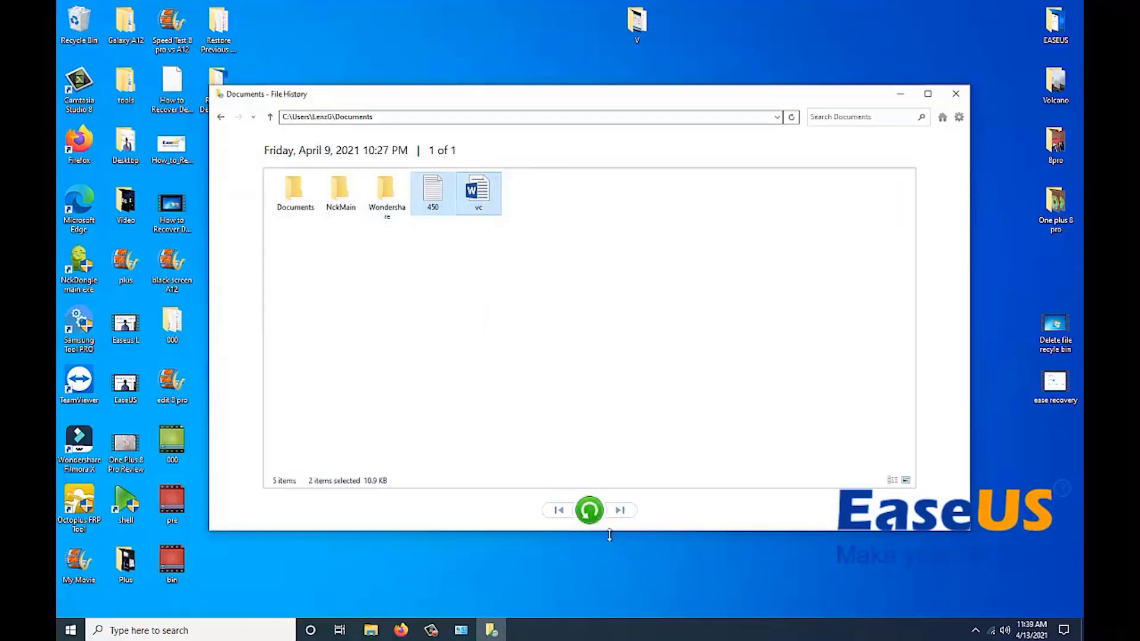
click(590, 510)
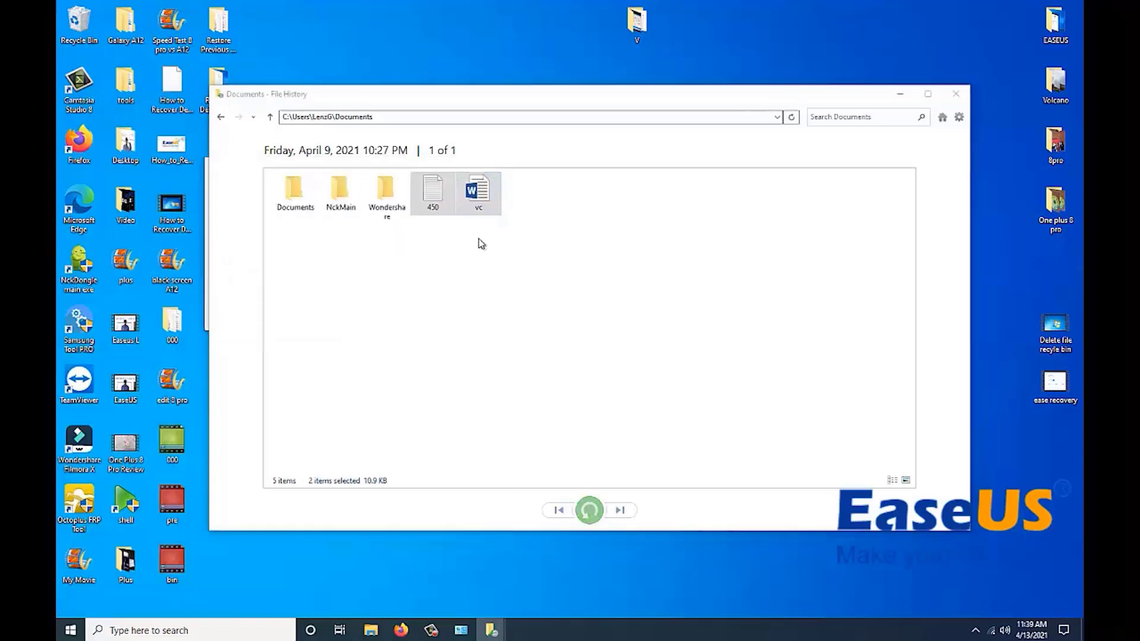
mouse_move(492, 630)
click(553, 588)
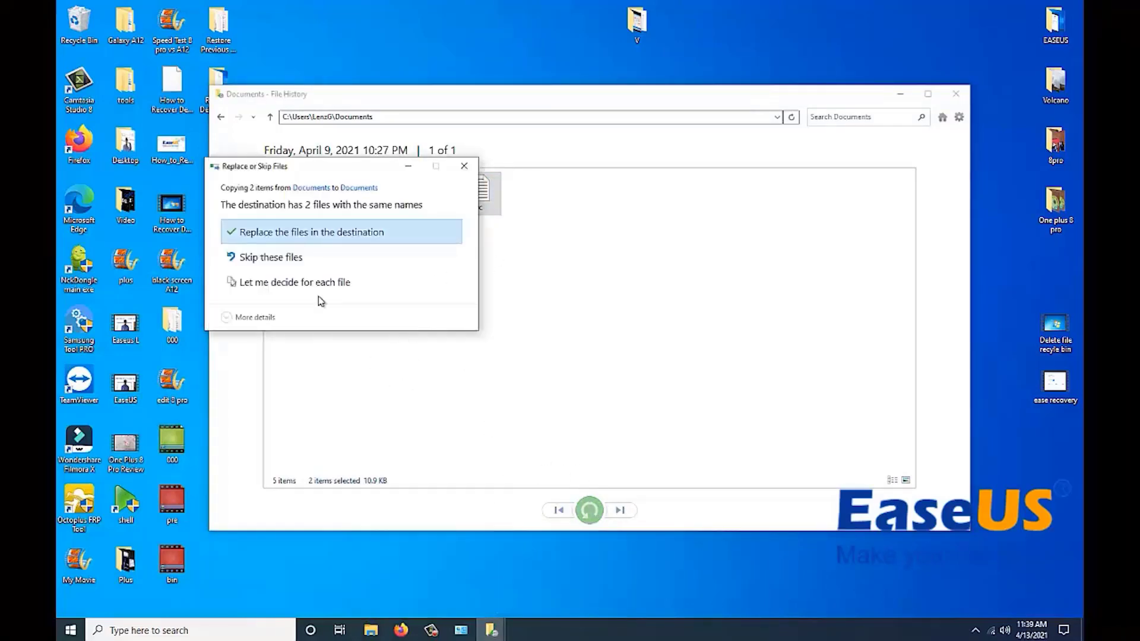
click(285, 283)
click(428, 214)
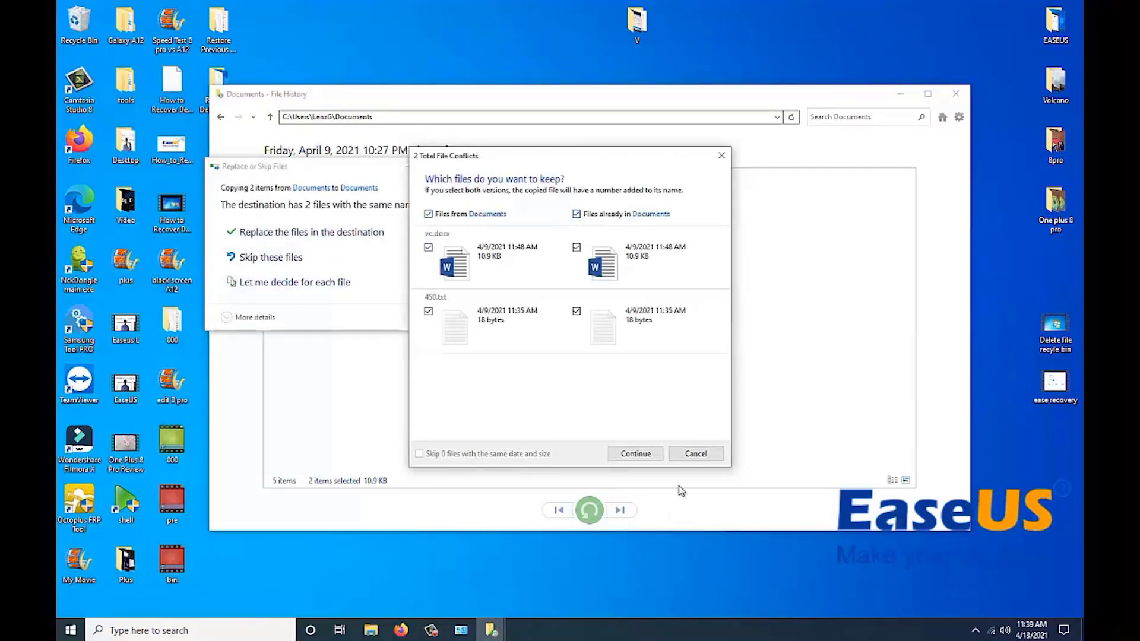
click(633, 454)
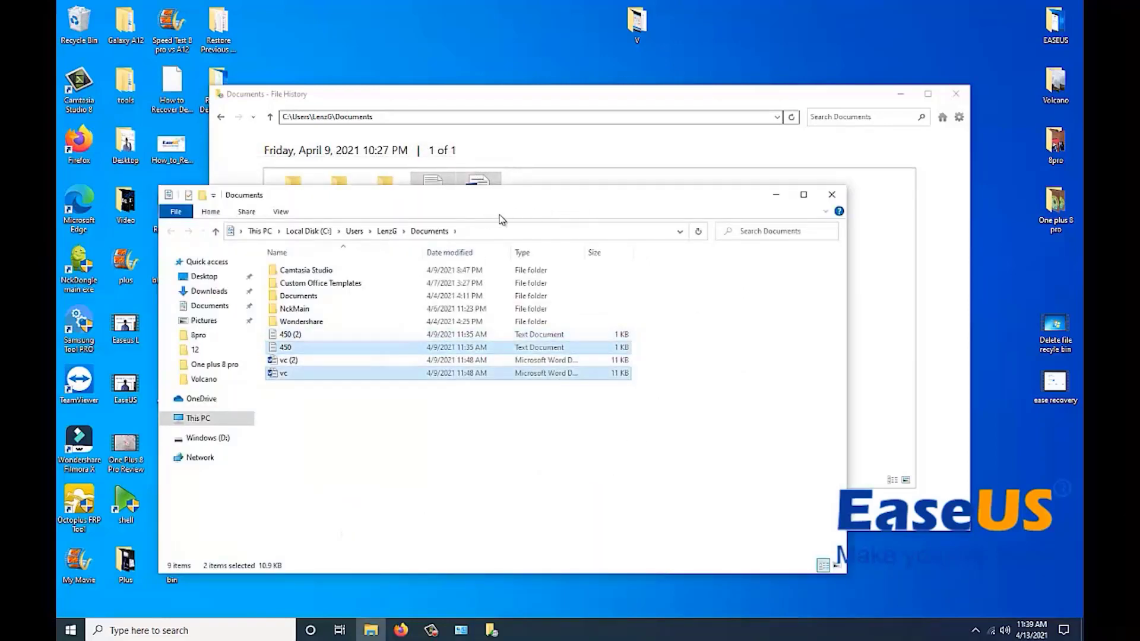
click(312, 396)
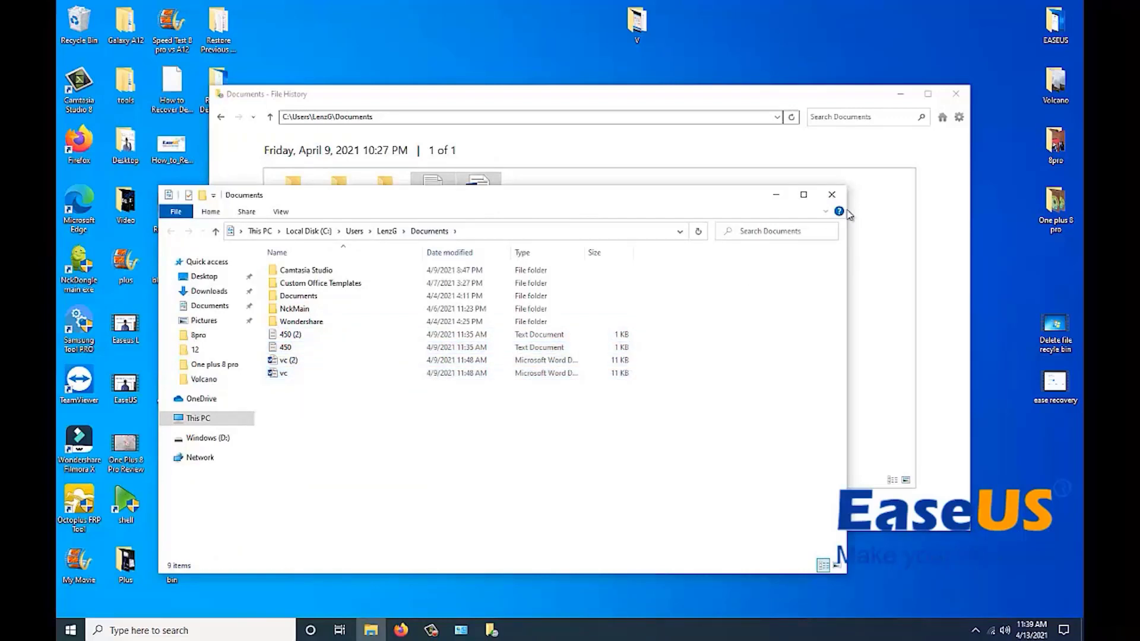
key(alt+F4)
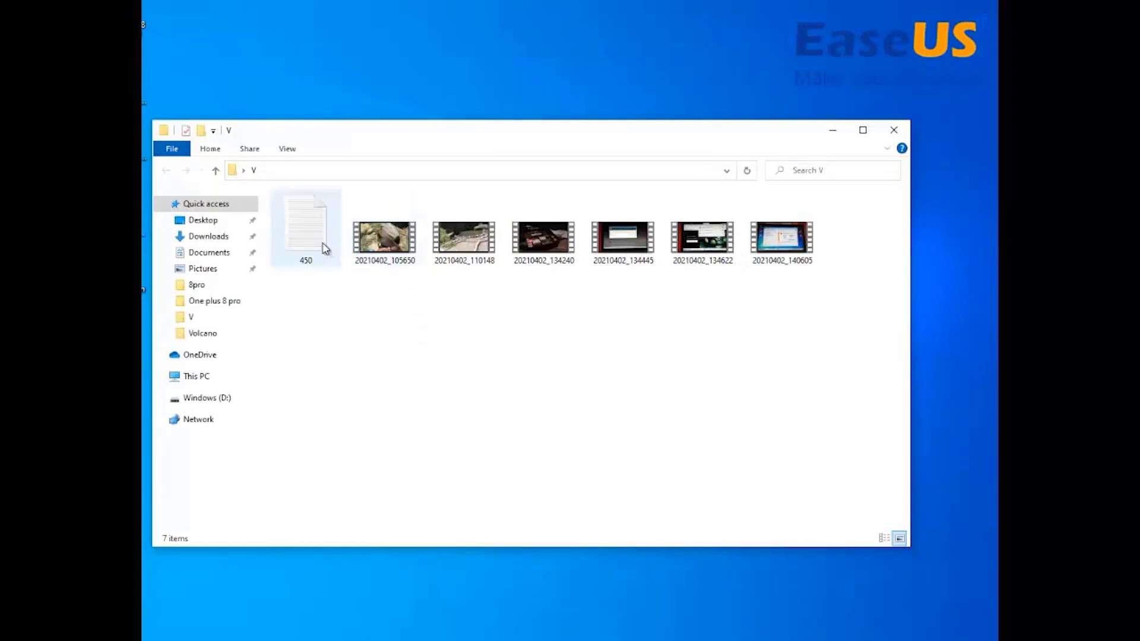
Show the previous versions of the 20210402_140605 video from the V folder in its properties.
right_click(785, 236)
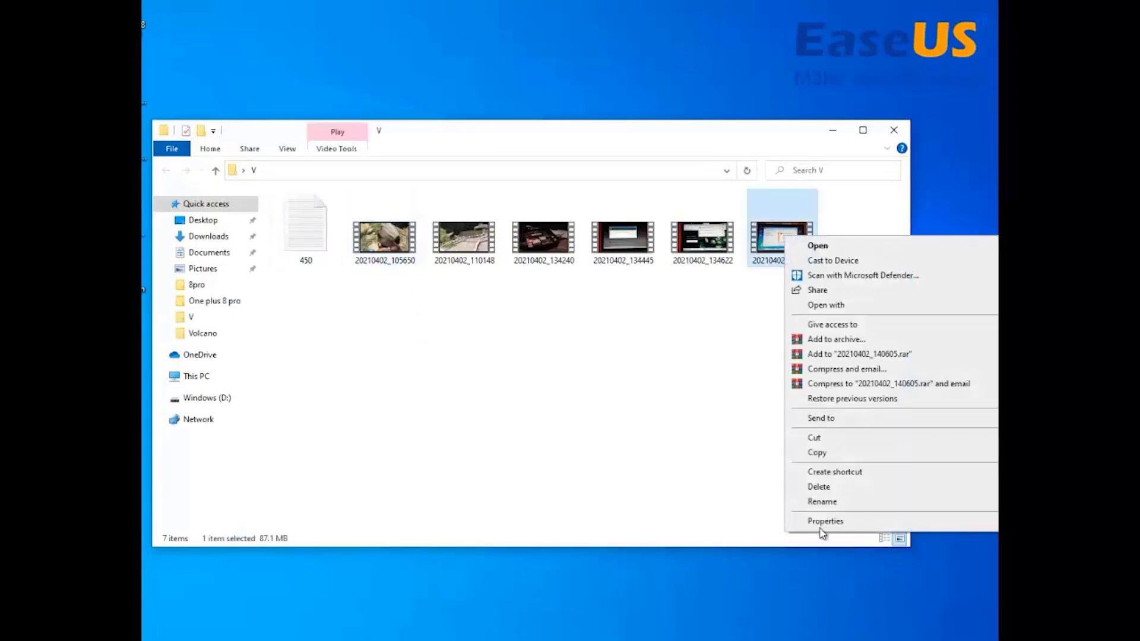
click(820, 521)
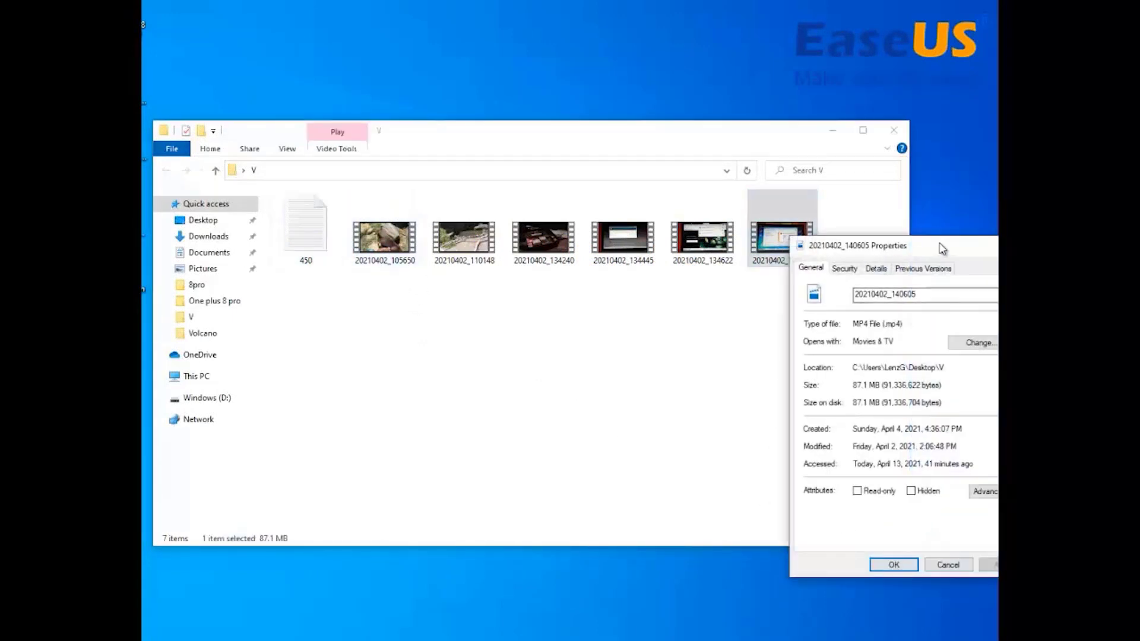
drag(943, 248, 631, 225)
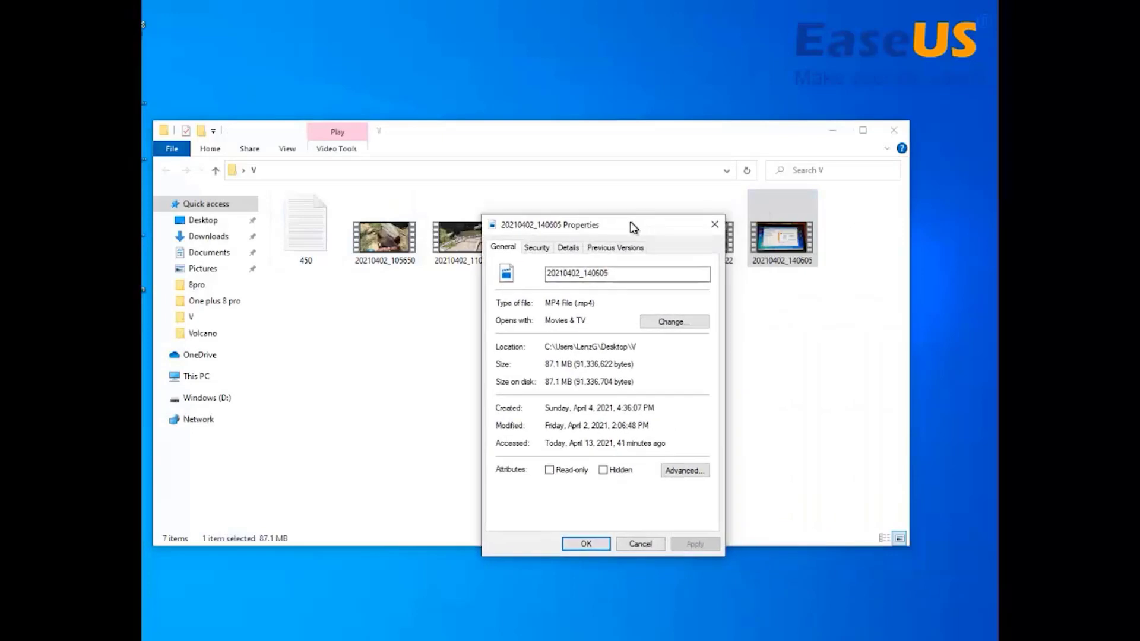
click(614, 251)
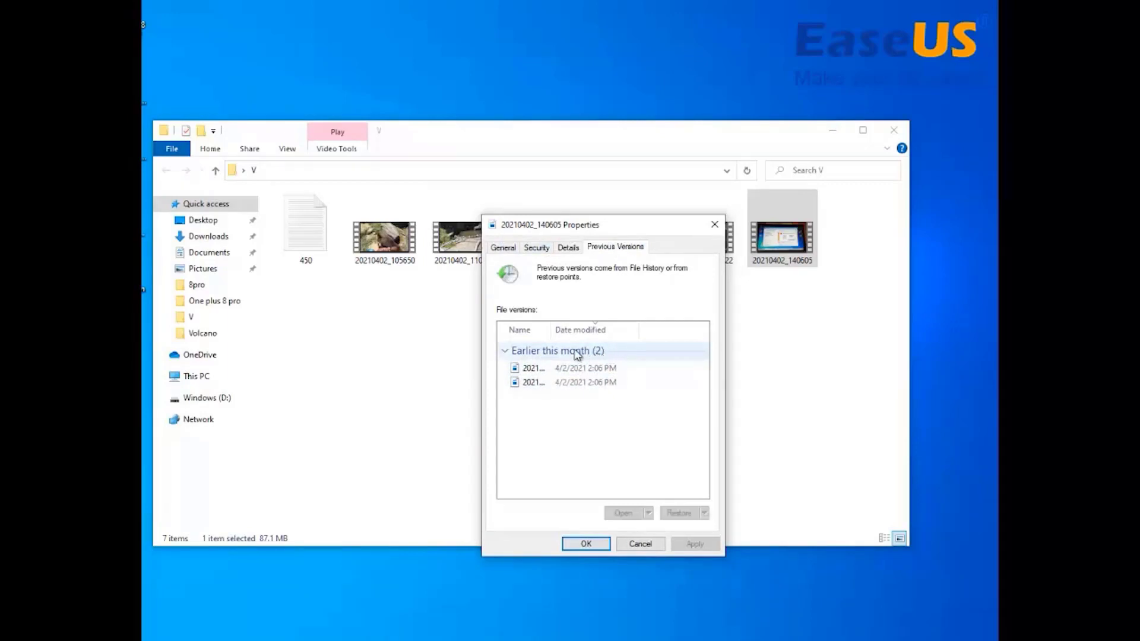
Restore the first listed previous version, keeping both files, and close the properties and the extra folder window.
click(540, 369)
click(680, 515)
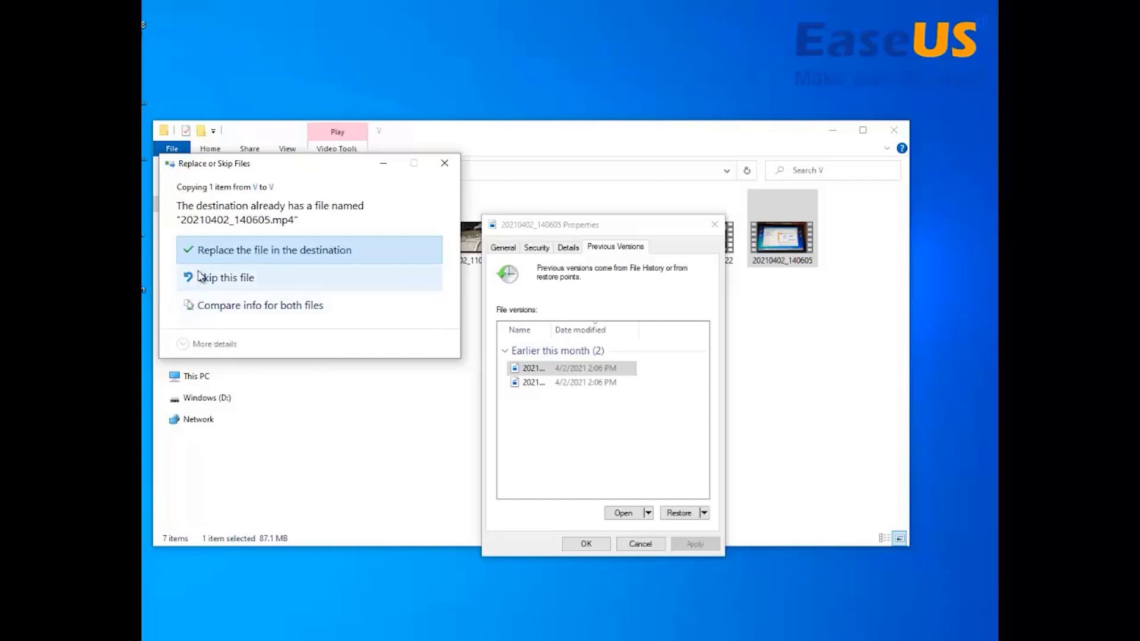
click(266, 313)
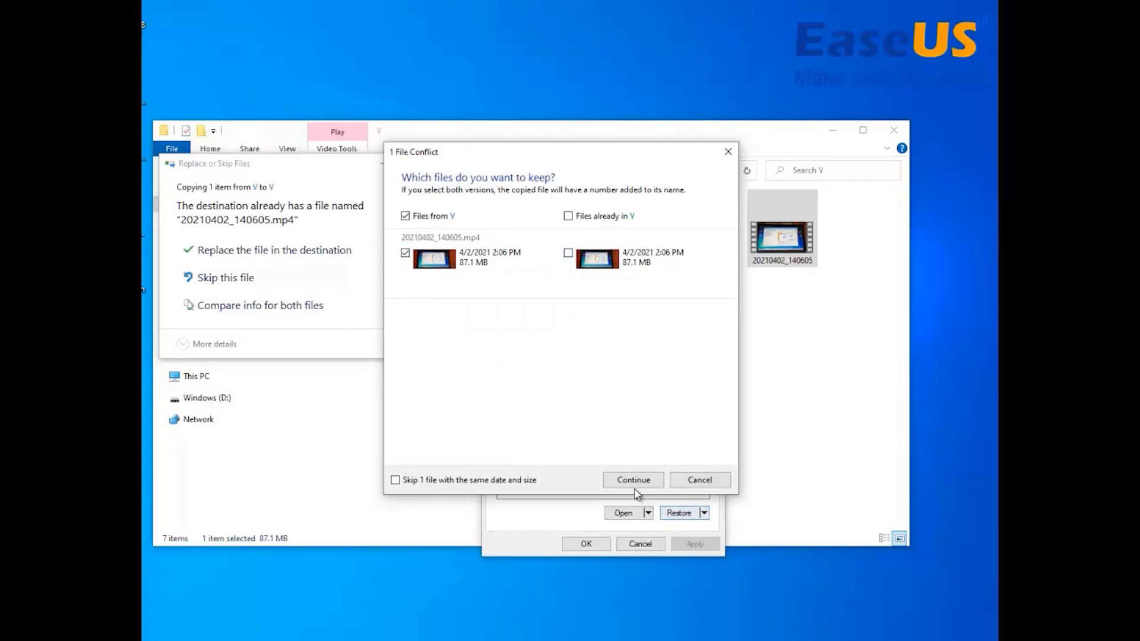
click(567, 254)
click(633, 482)
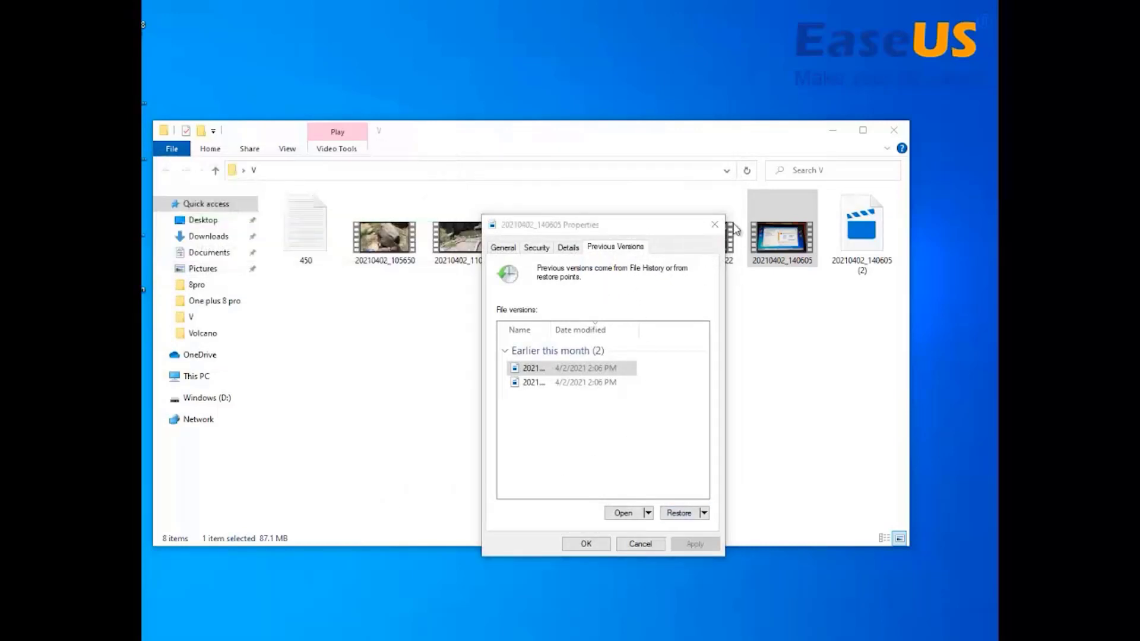
click(715, 224)
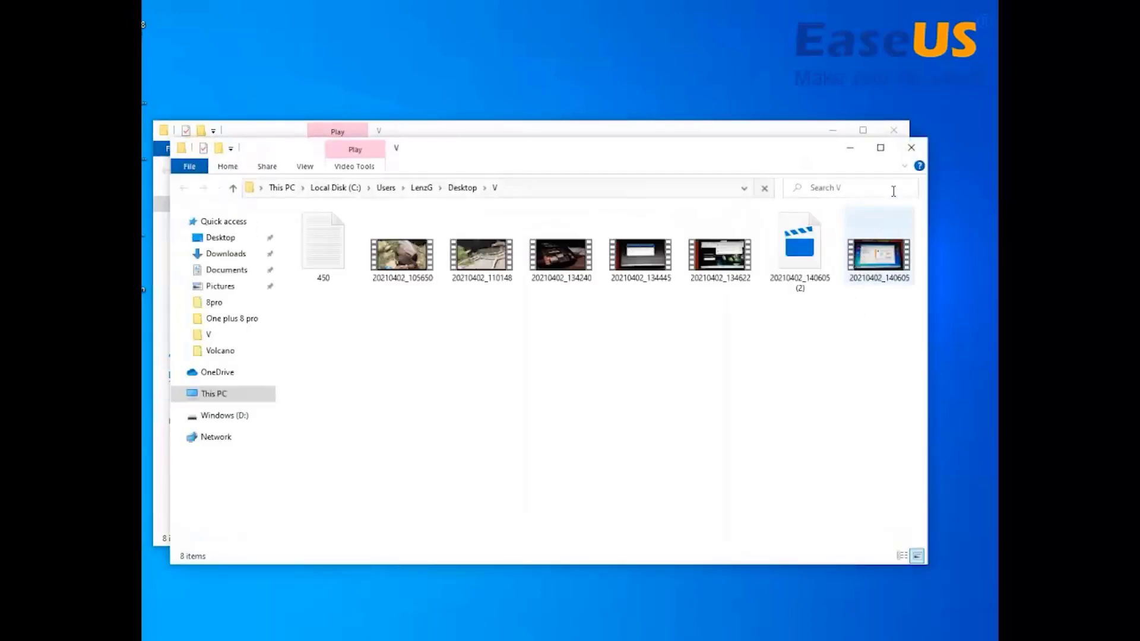
click(911, 149)
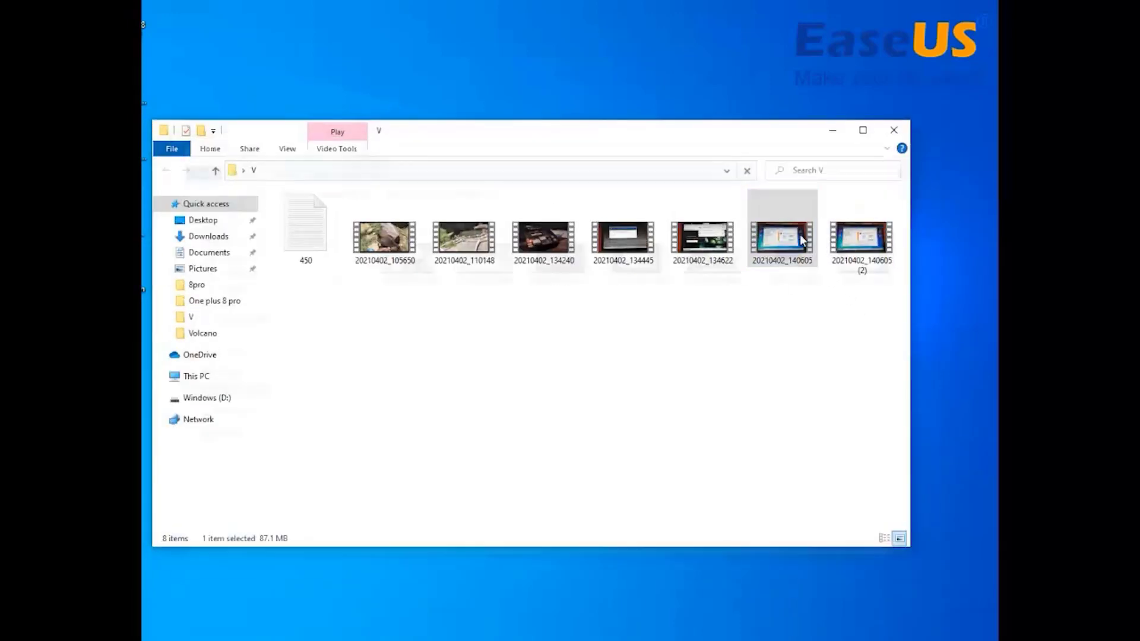
Compare the original 20210402_140605 video with its restored copy in the V folder.
click(849, 245)
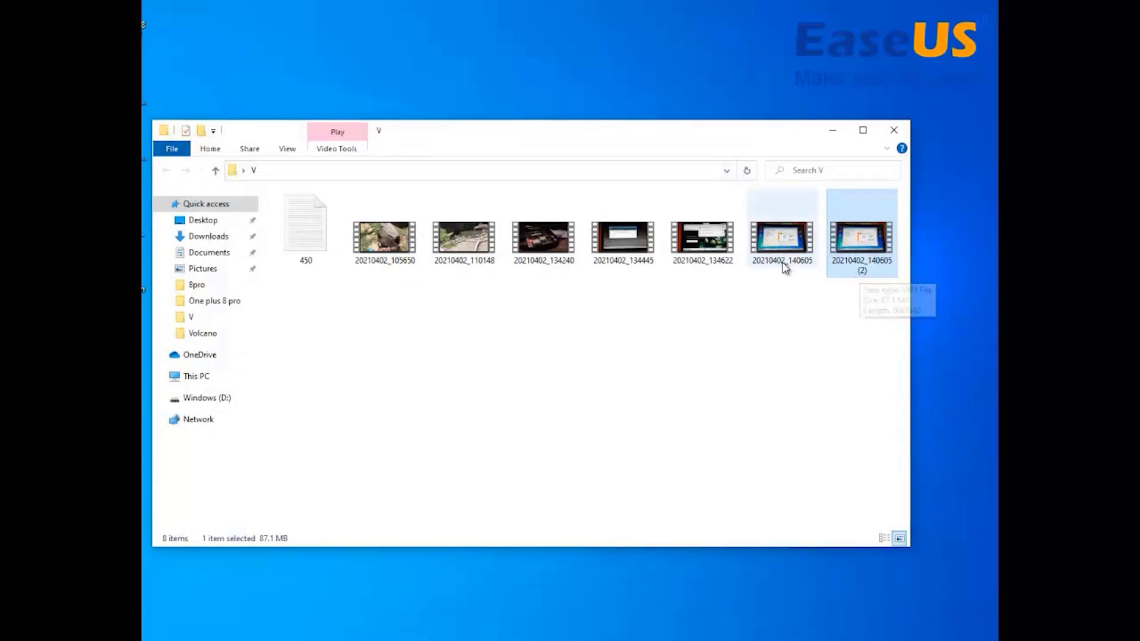
click(800, 280)
click(867, 262)
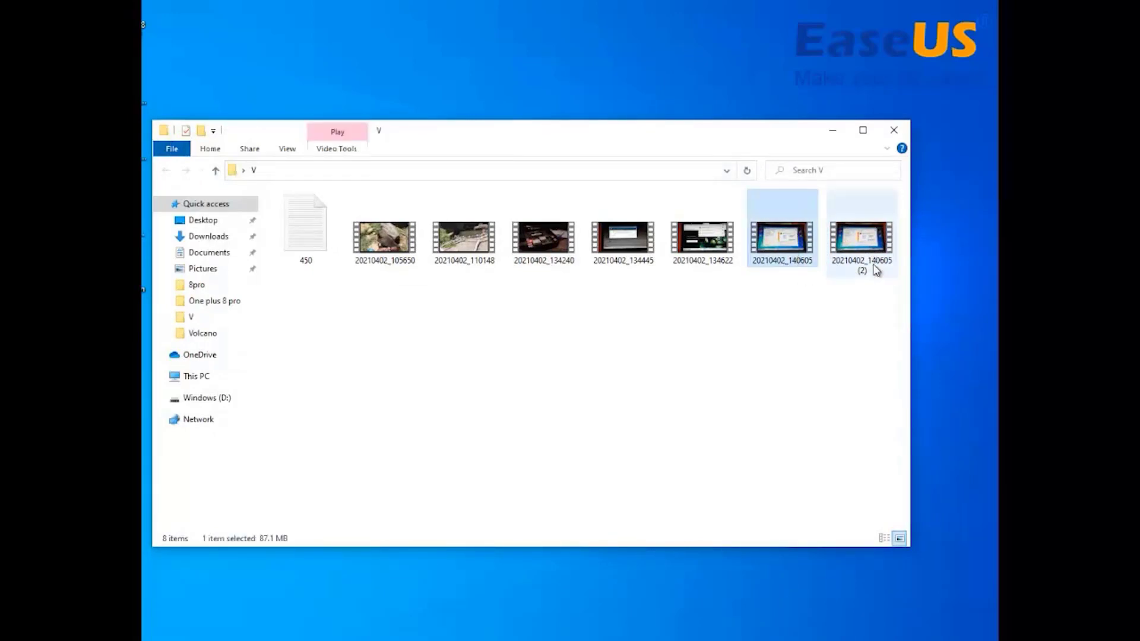
mouse_move(872, 272)
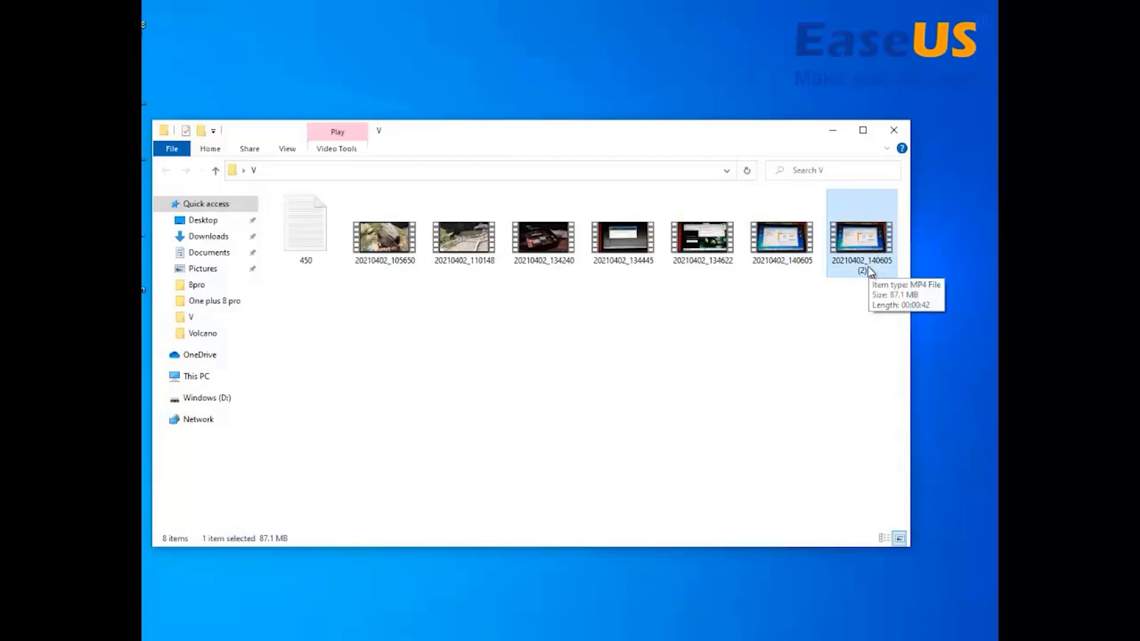